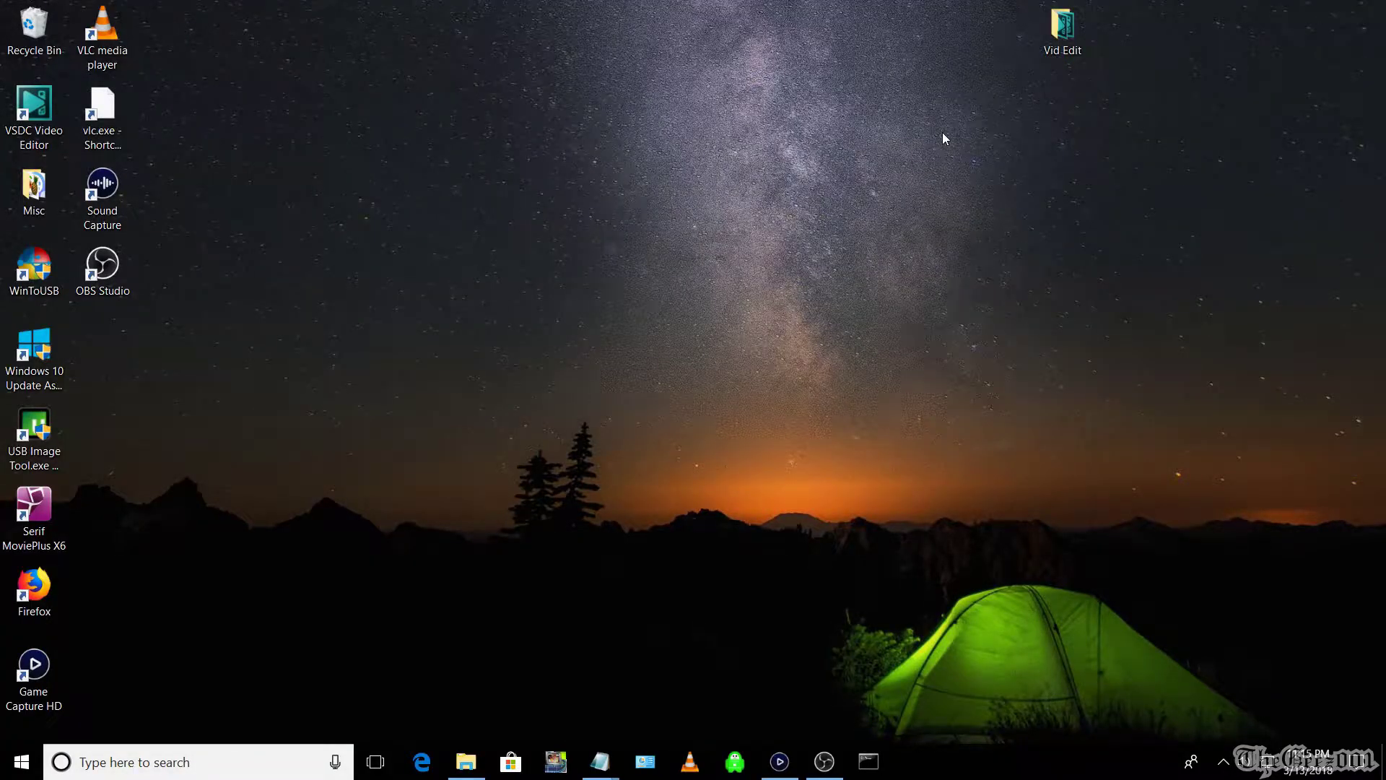
Turn on media streaming in Media streaming options and confirm with OK
click(181, 768)
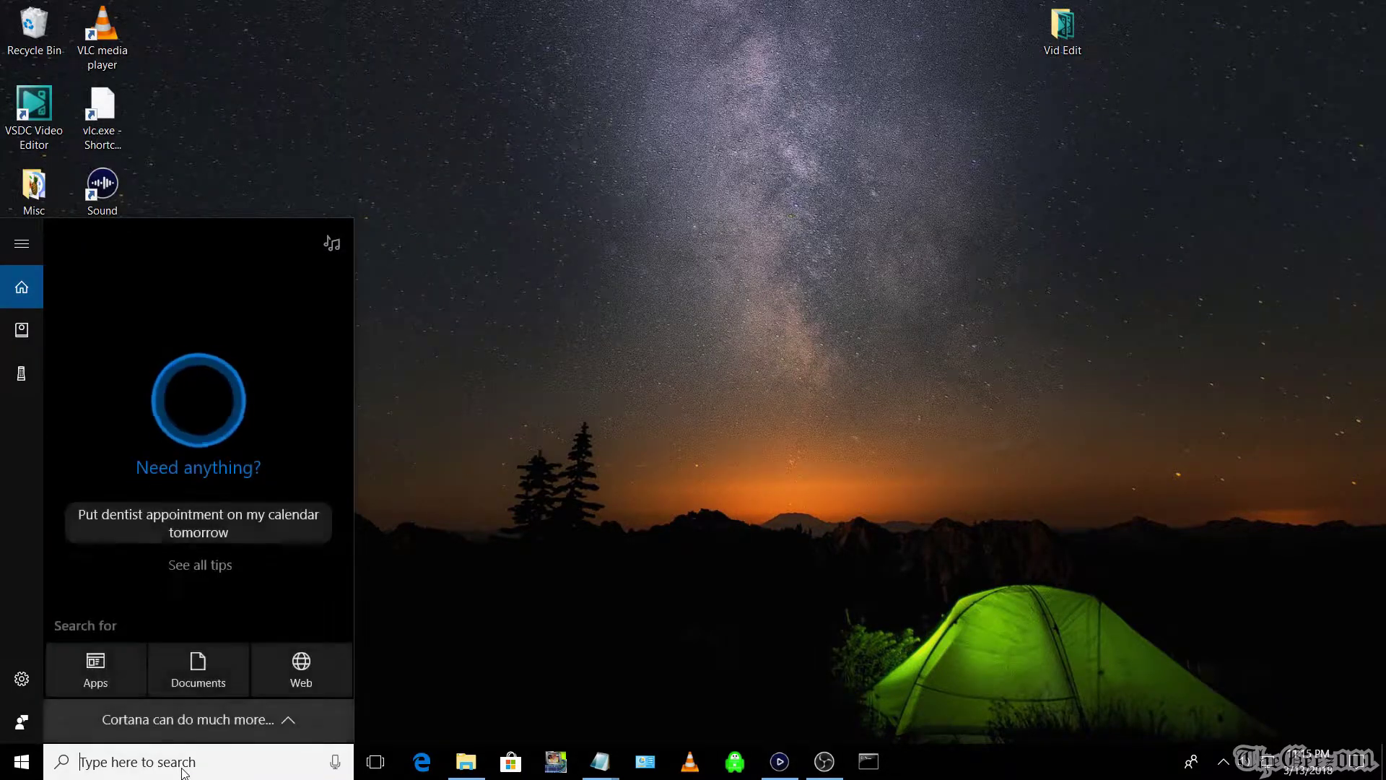
text(me)
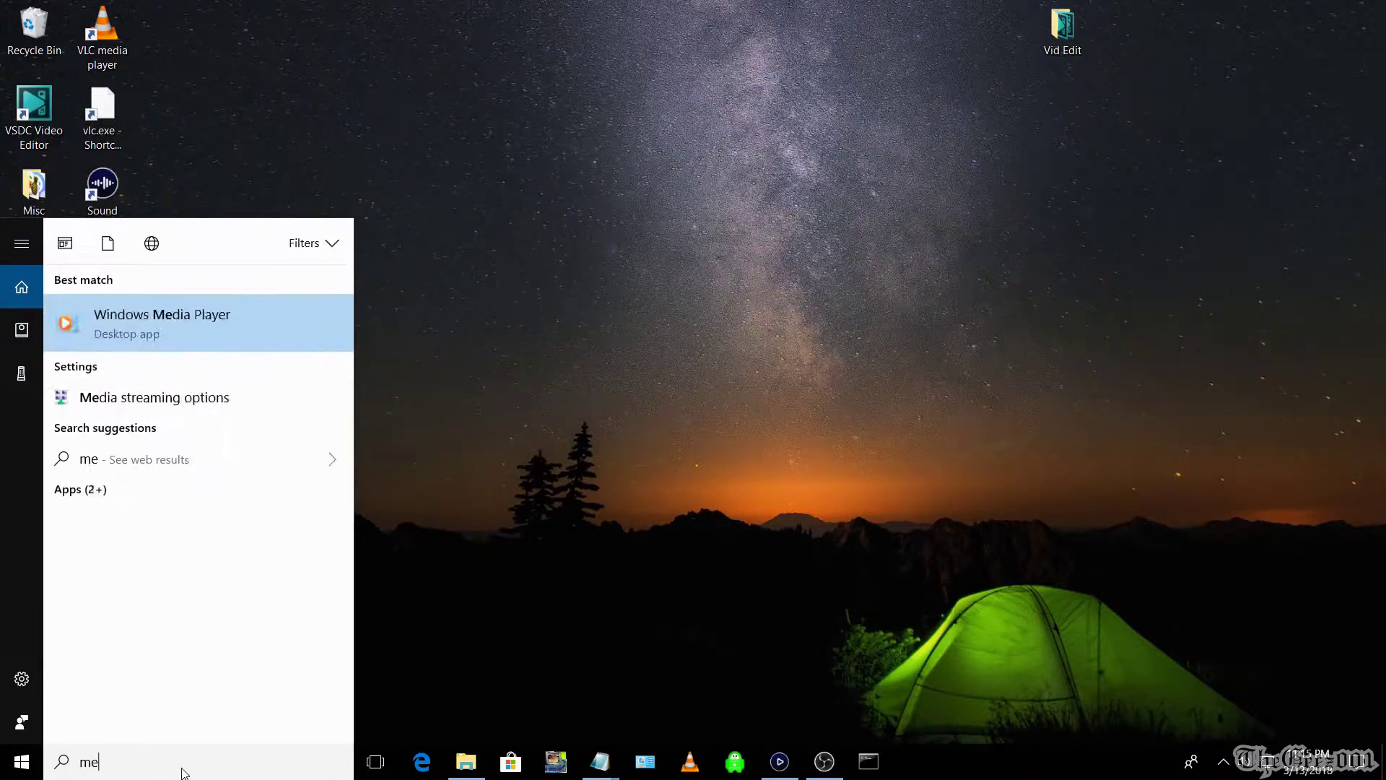
text(dia strea)
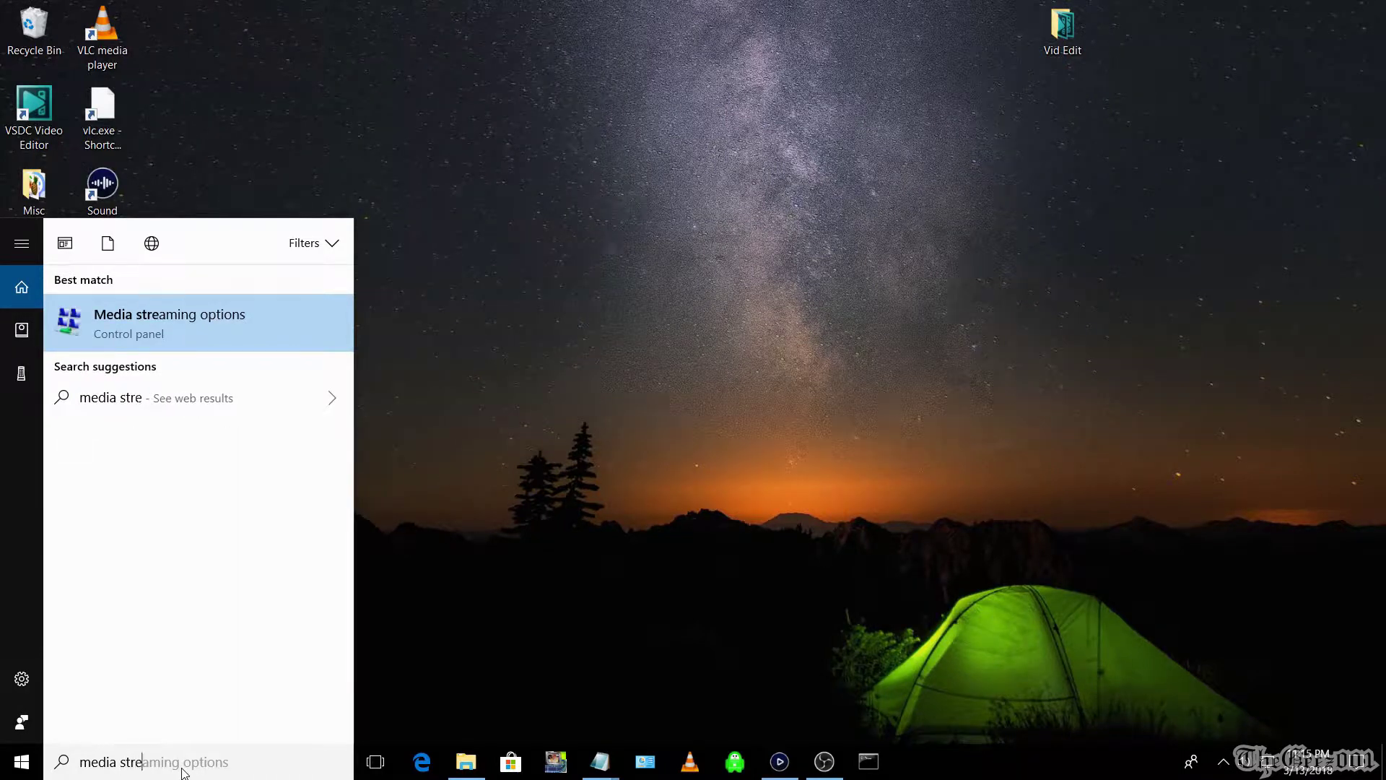
click(167, 313)
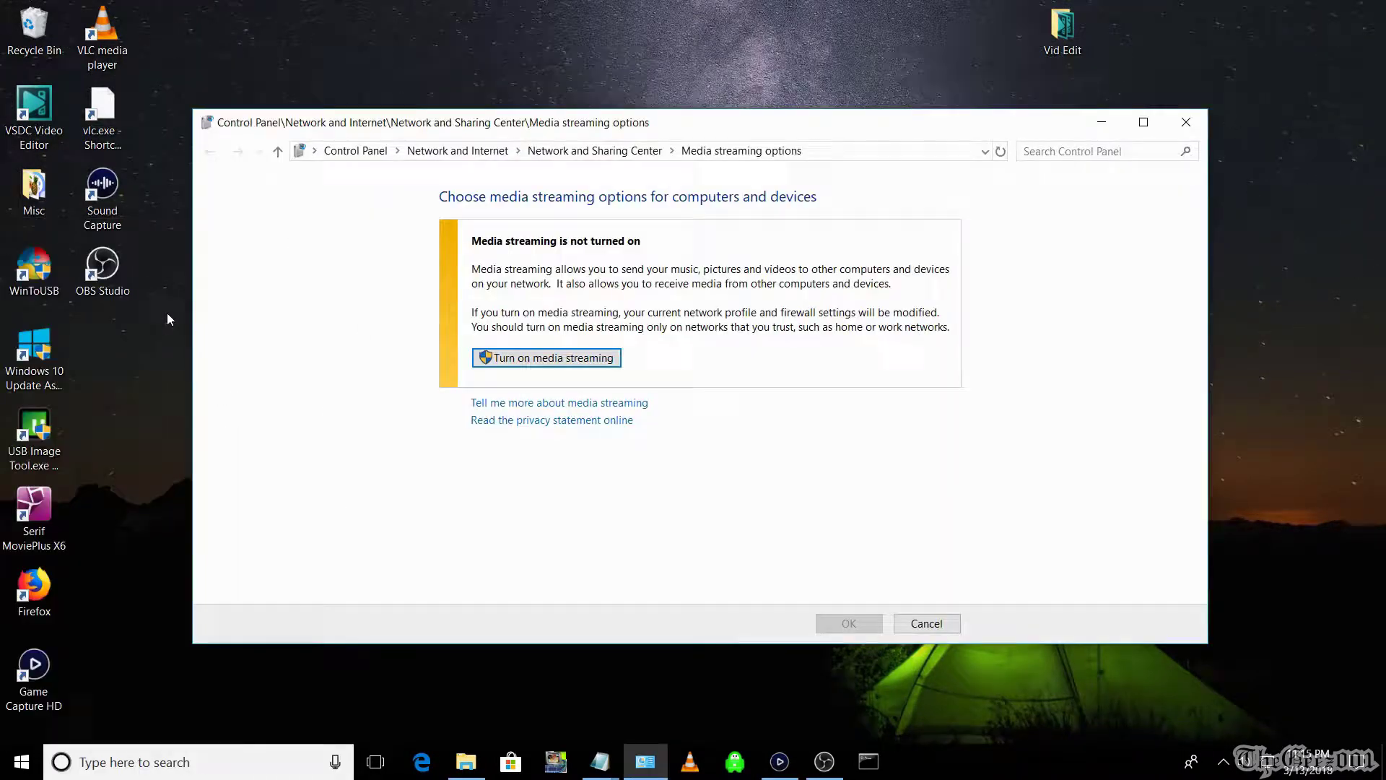
click(592, 359)
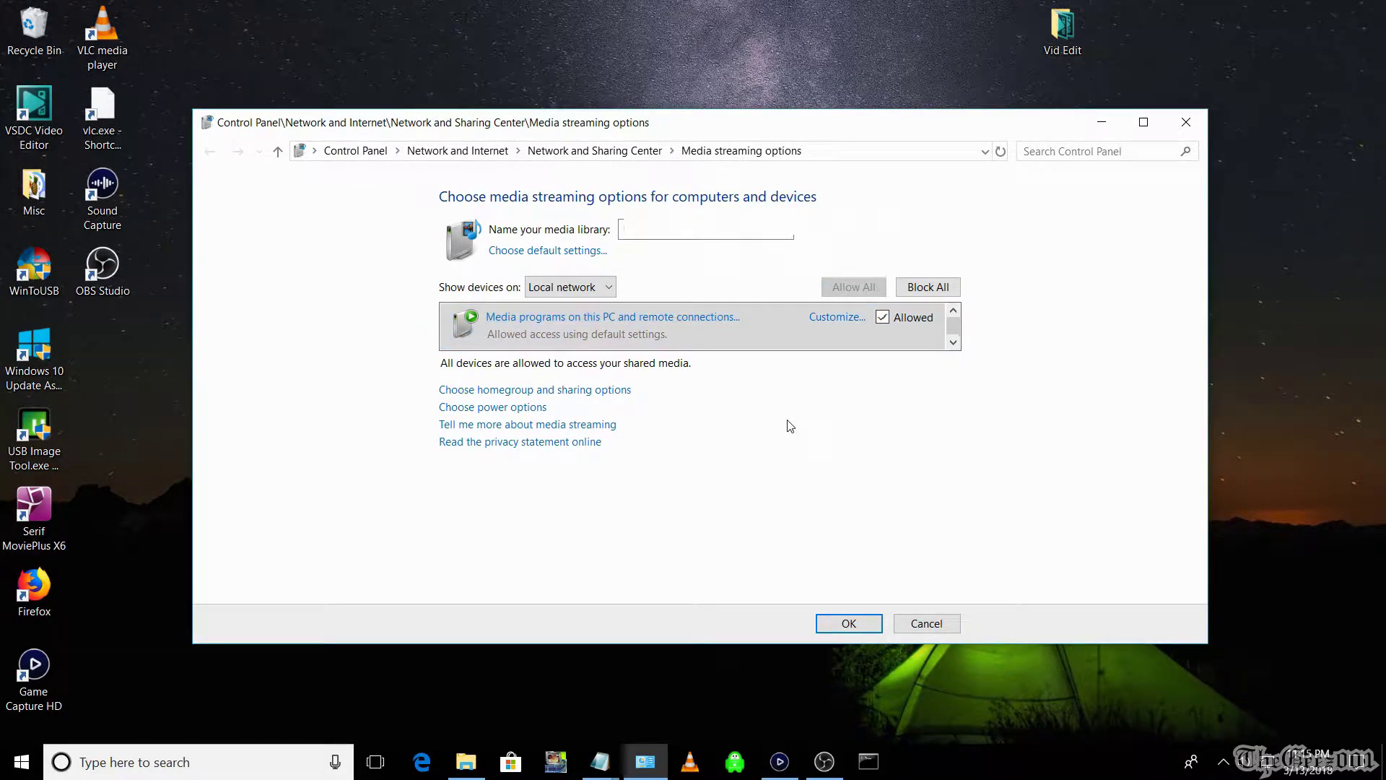
click(839, 623)
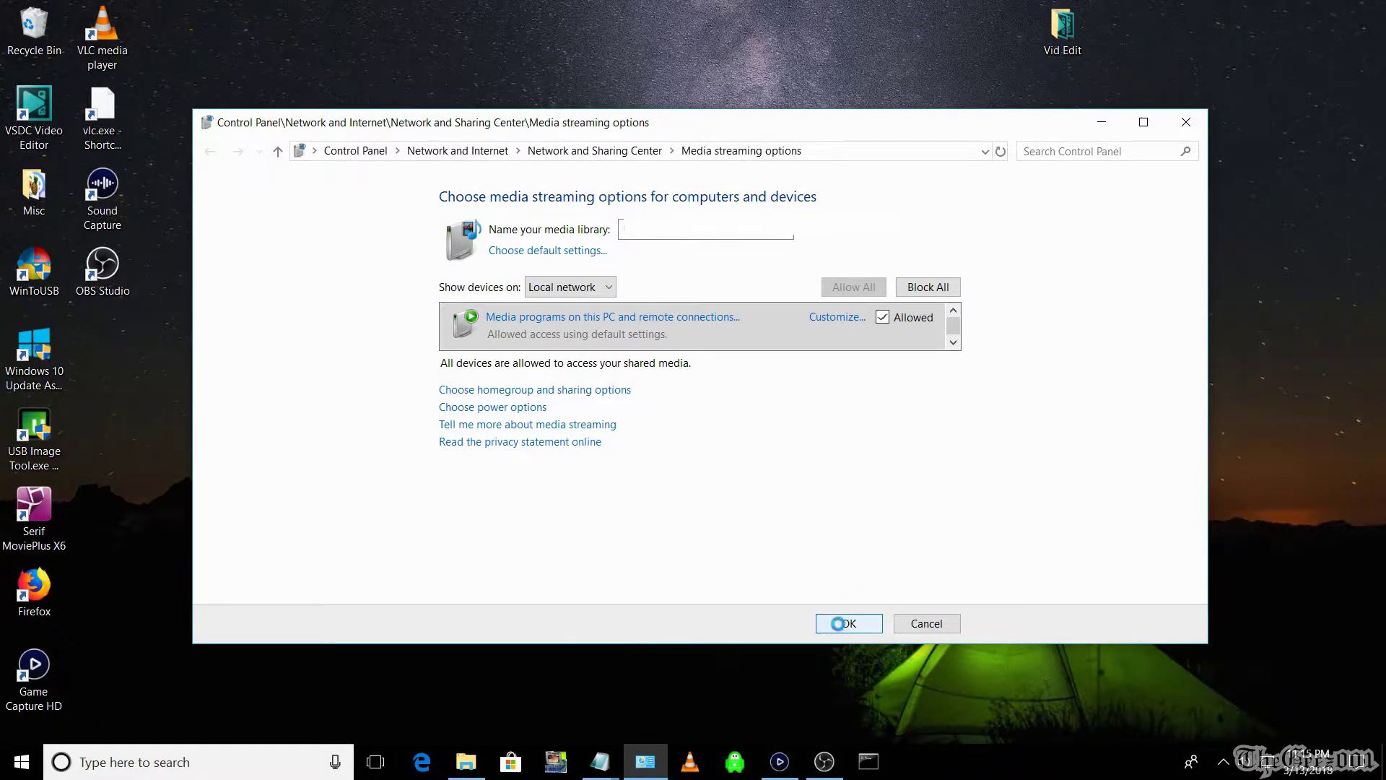
click(243, 765)
Launch Windows Media Player maximized and check its Stream menu options before closing it
text(win)
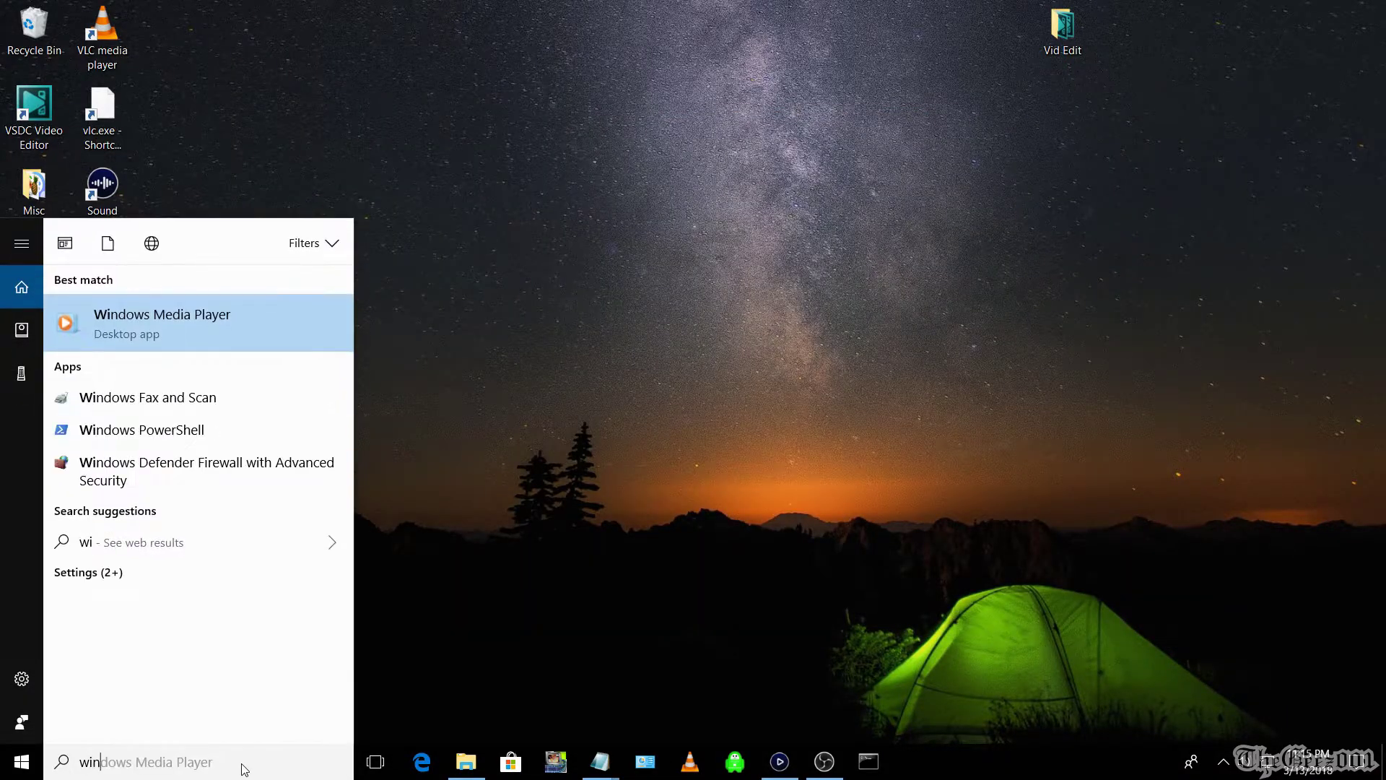
text(dows me)
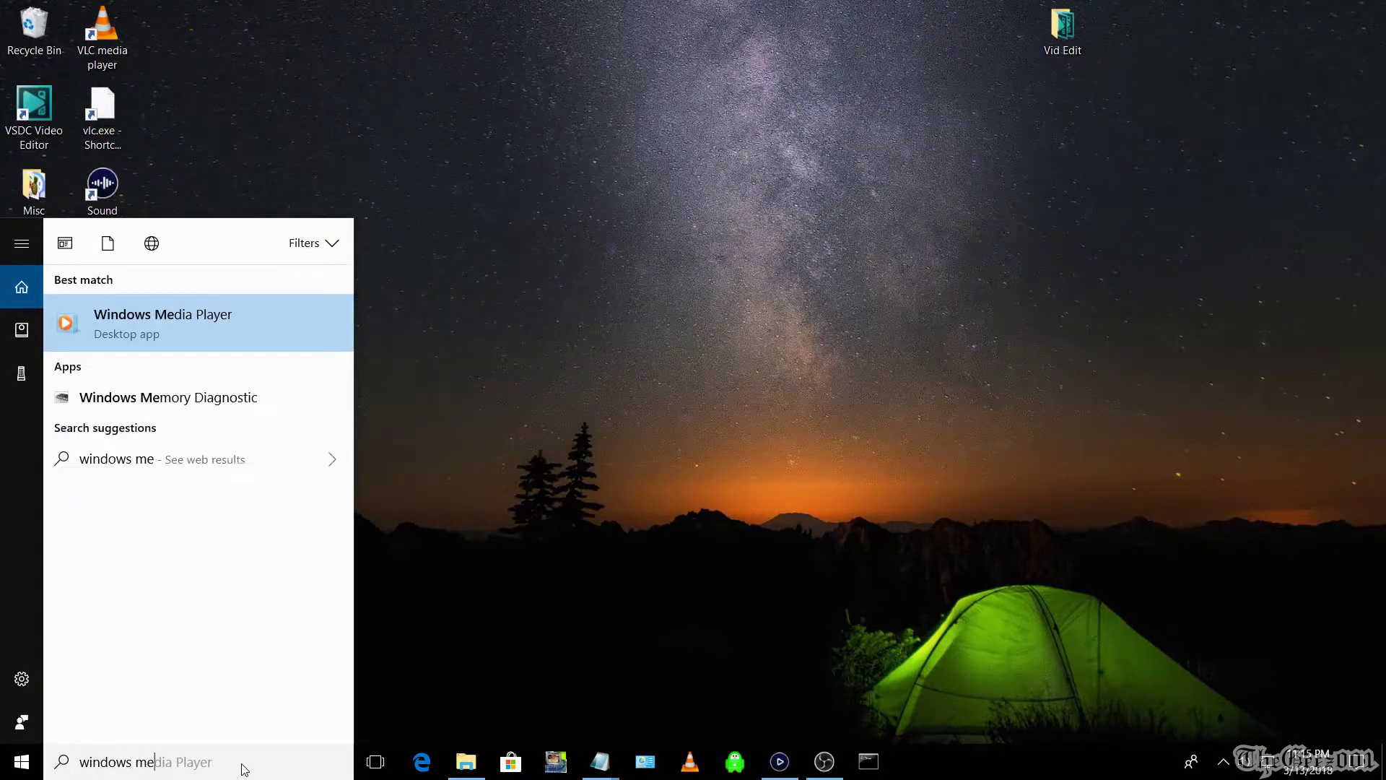
text(dia)
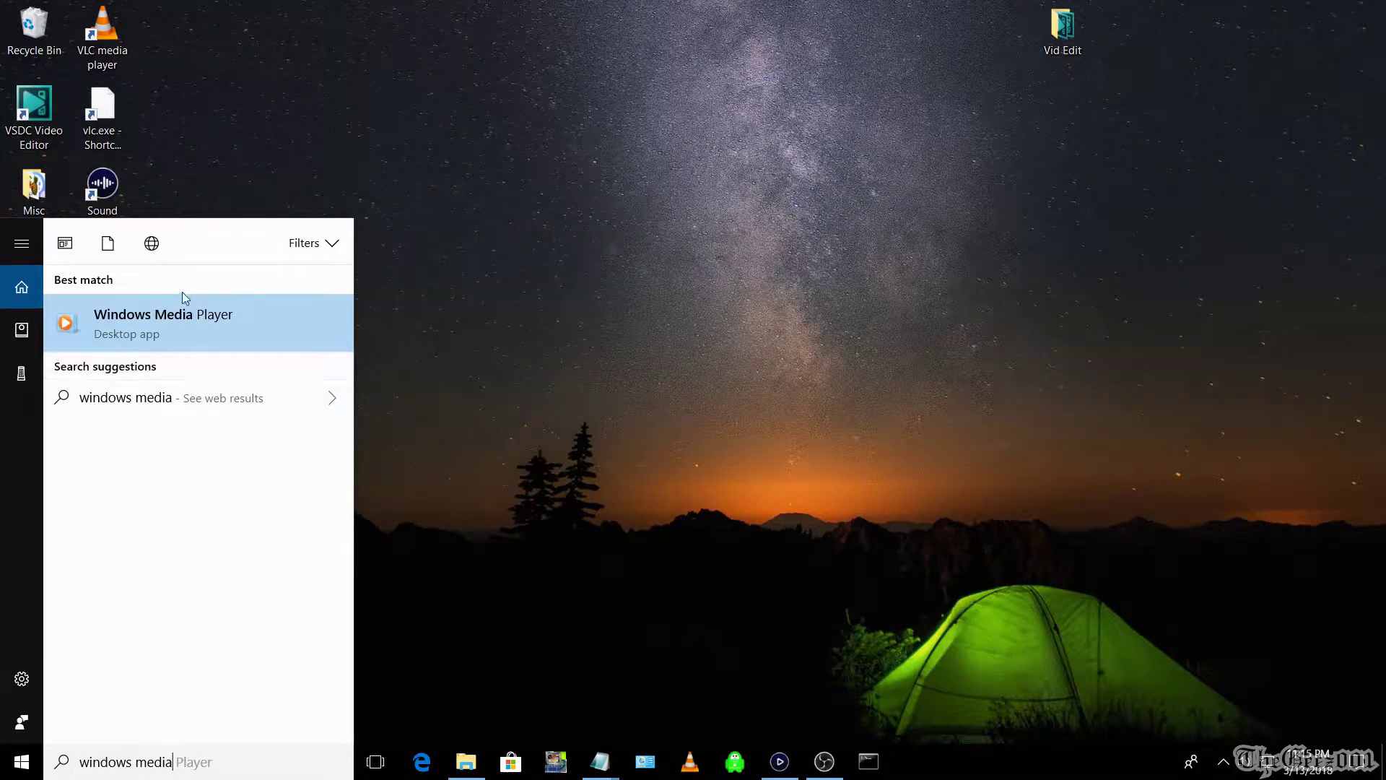
click(184, 319)
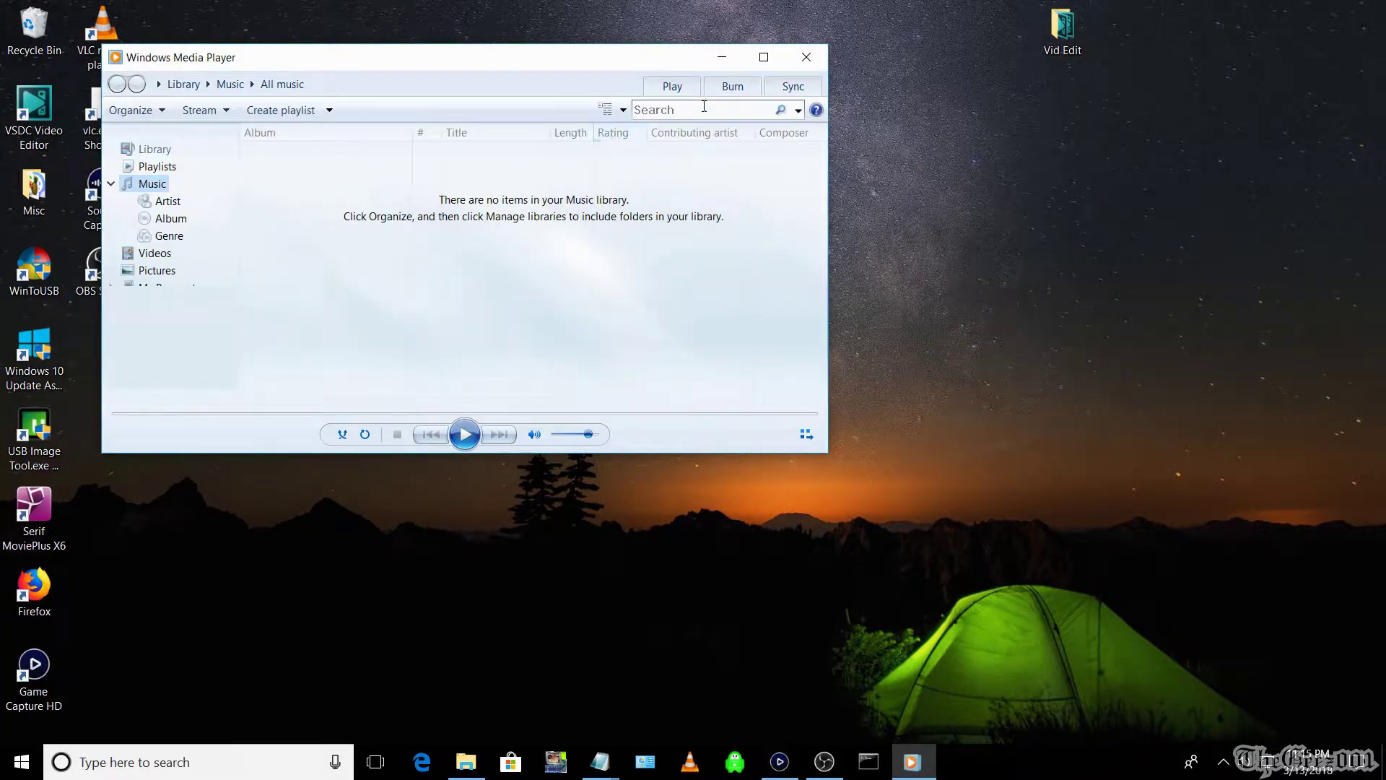
click(763, 56)
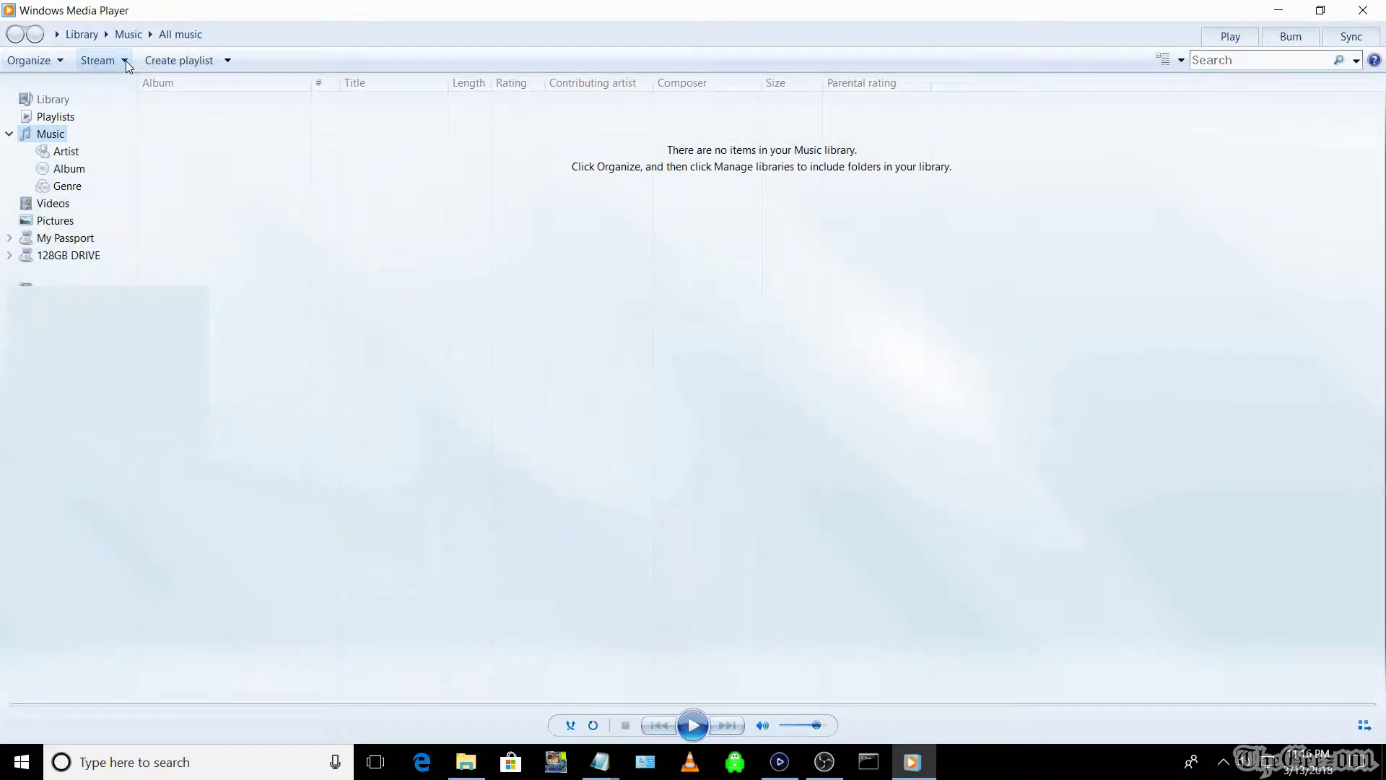
click(128, 66)
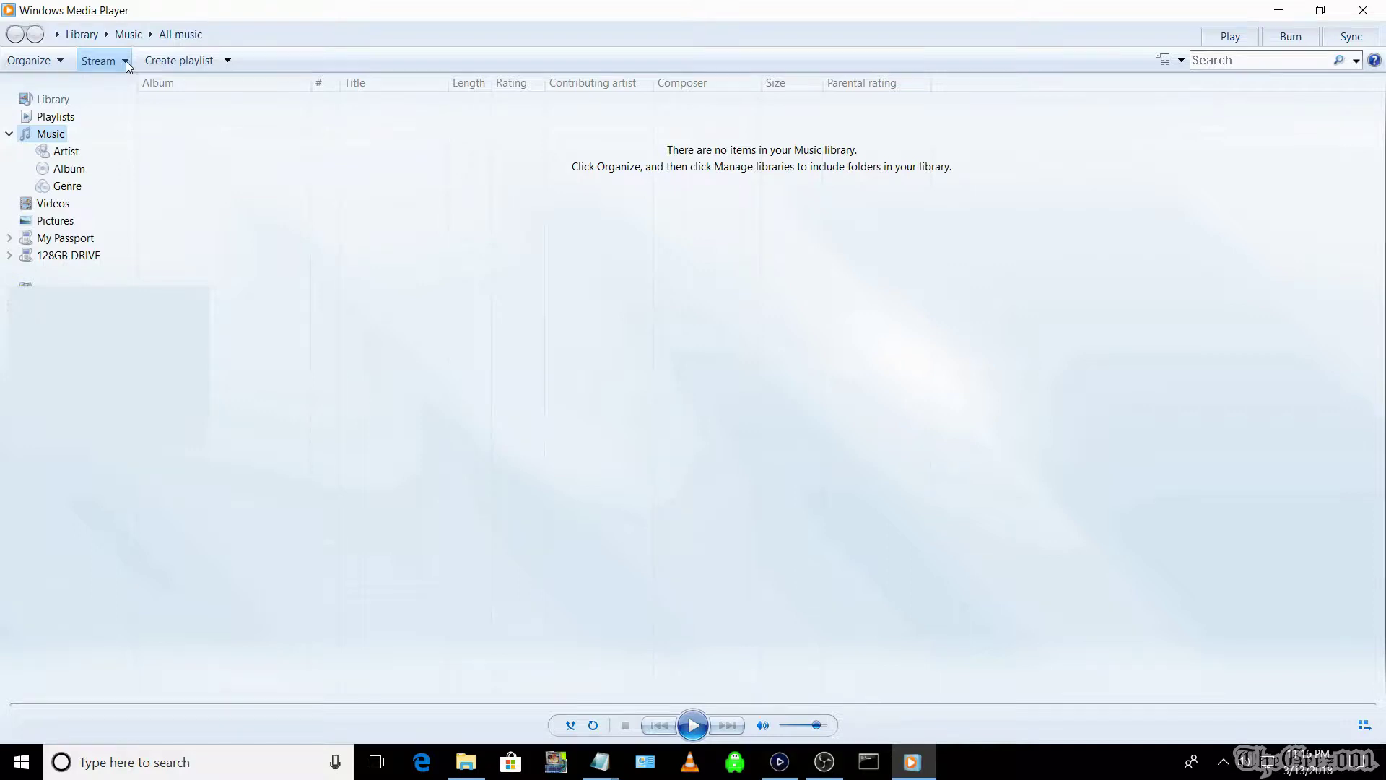
click(128, 65)
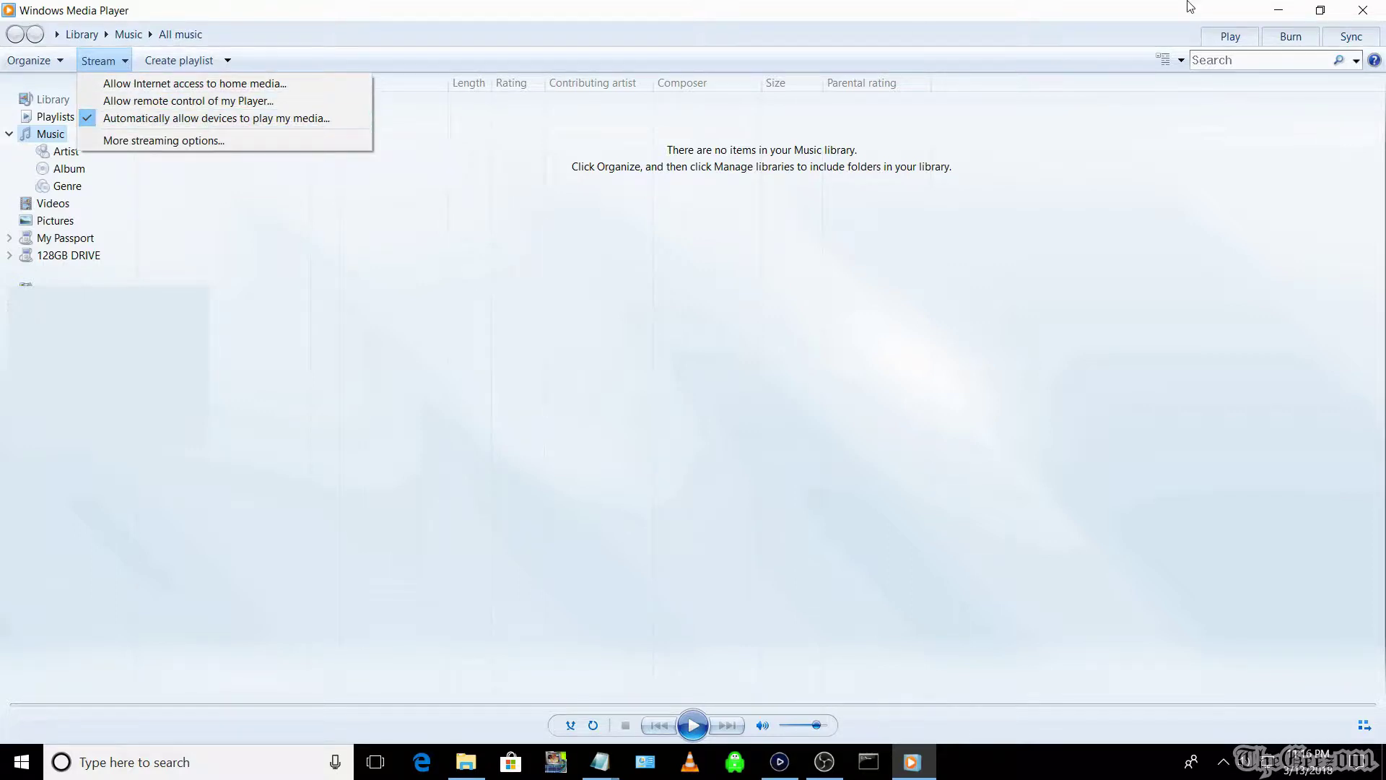
click(1363, 11)
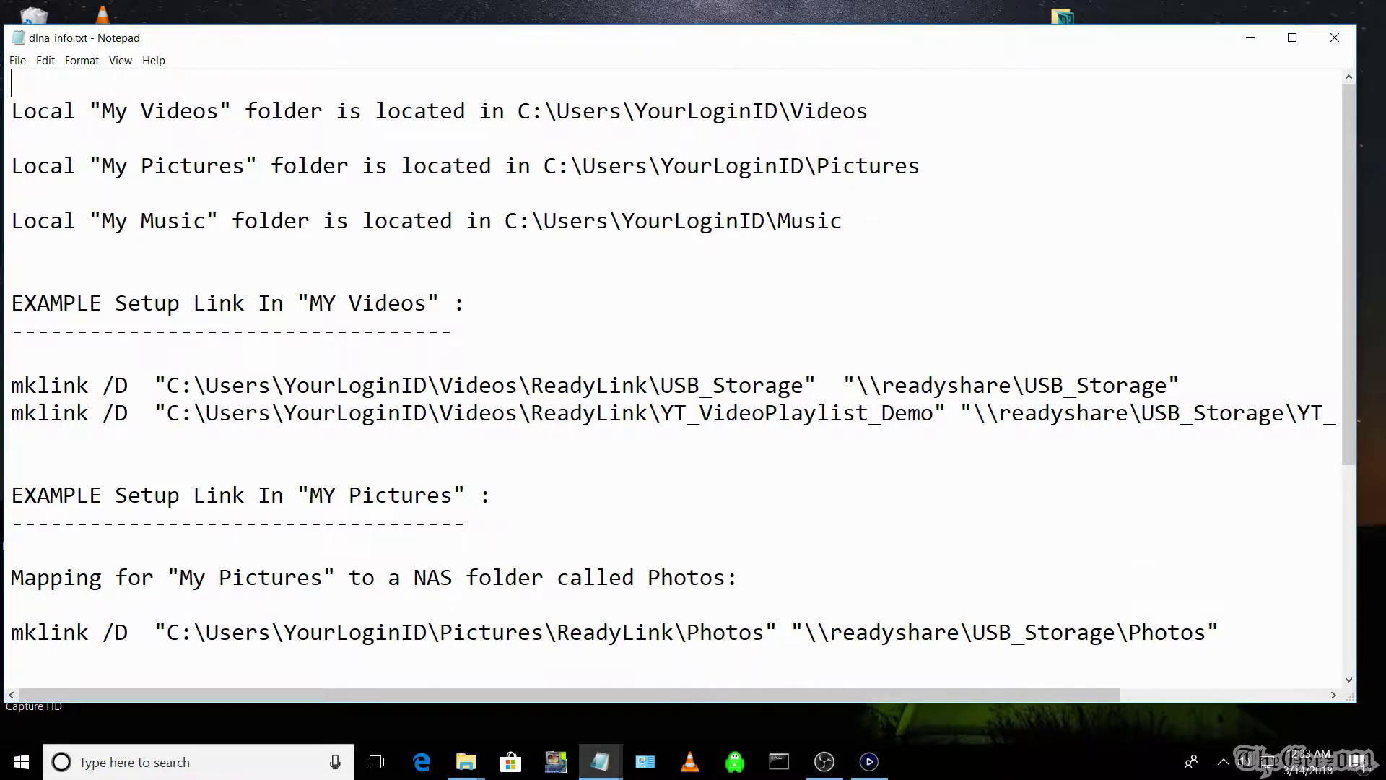
Scroll dlna_info.txt down to the My Music mklink example
drag(1355, 338, 1356, 447)
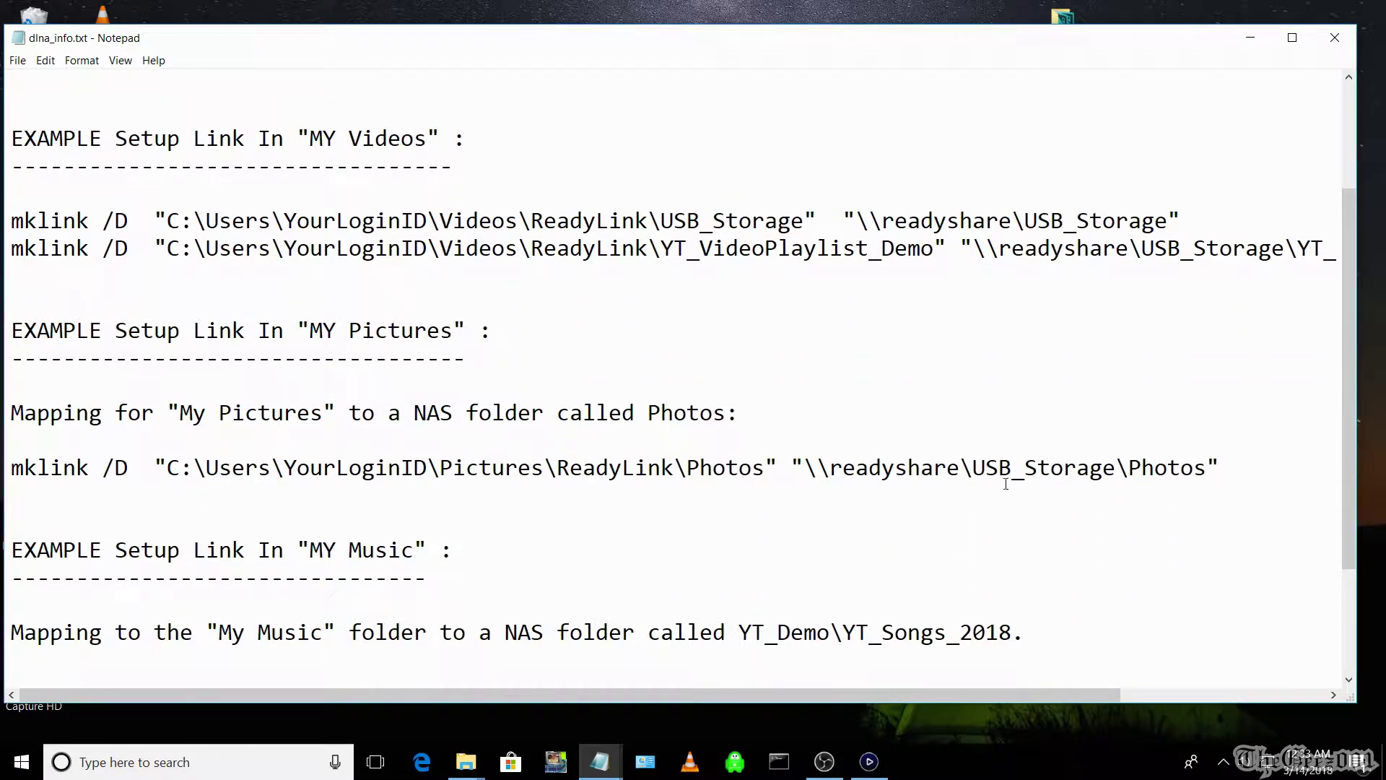
drag(1349, 384, 1349, 453)
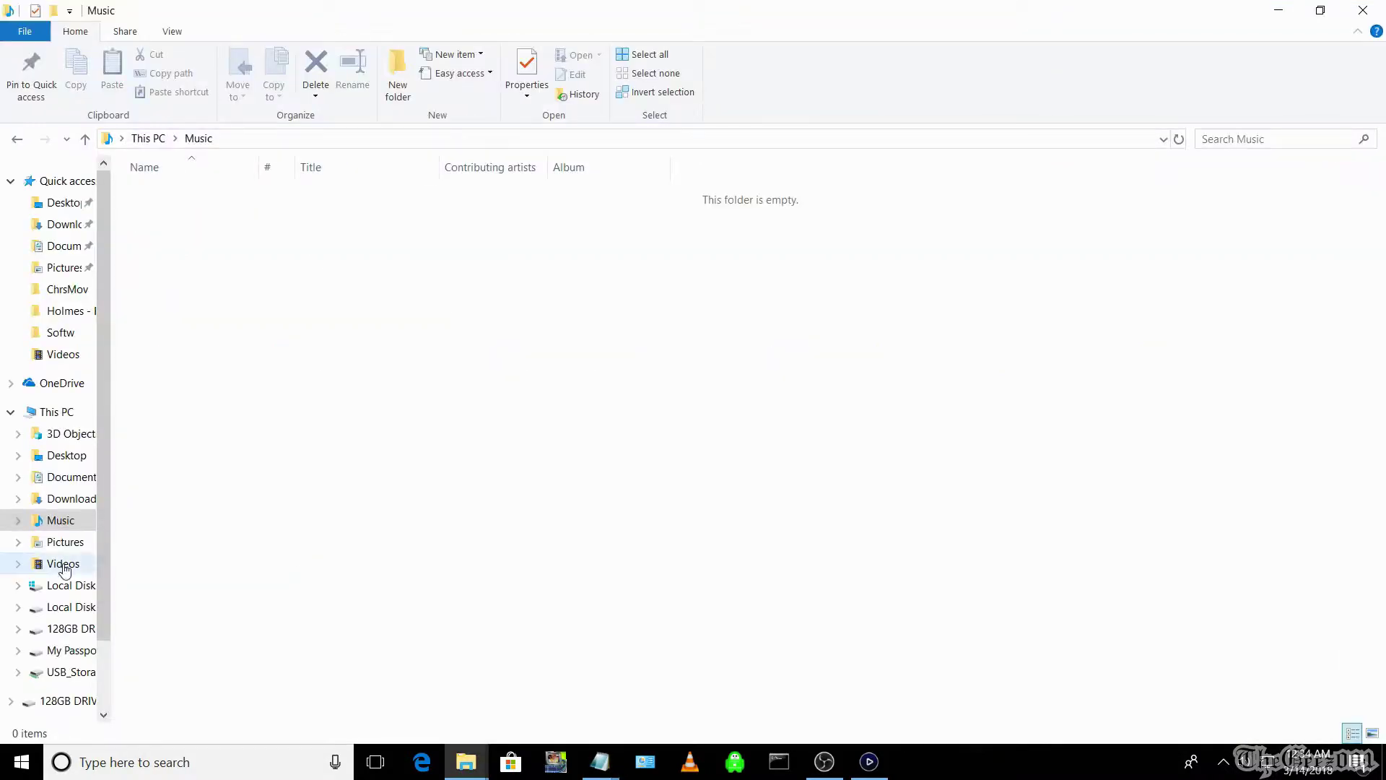
Create new folders inside Videos and Pictures, naming the Pictures one ReadyLink
click(55, 563)
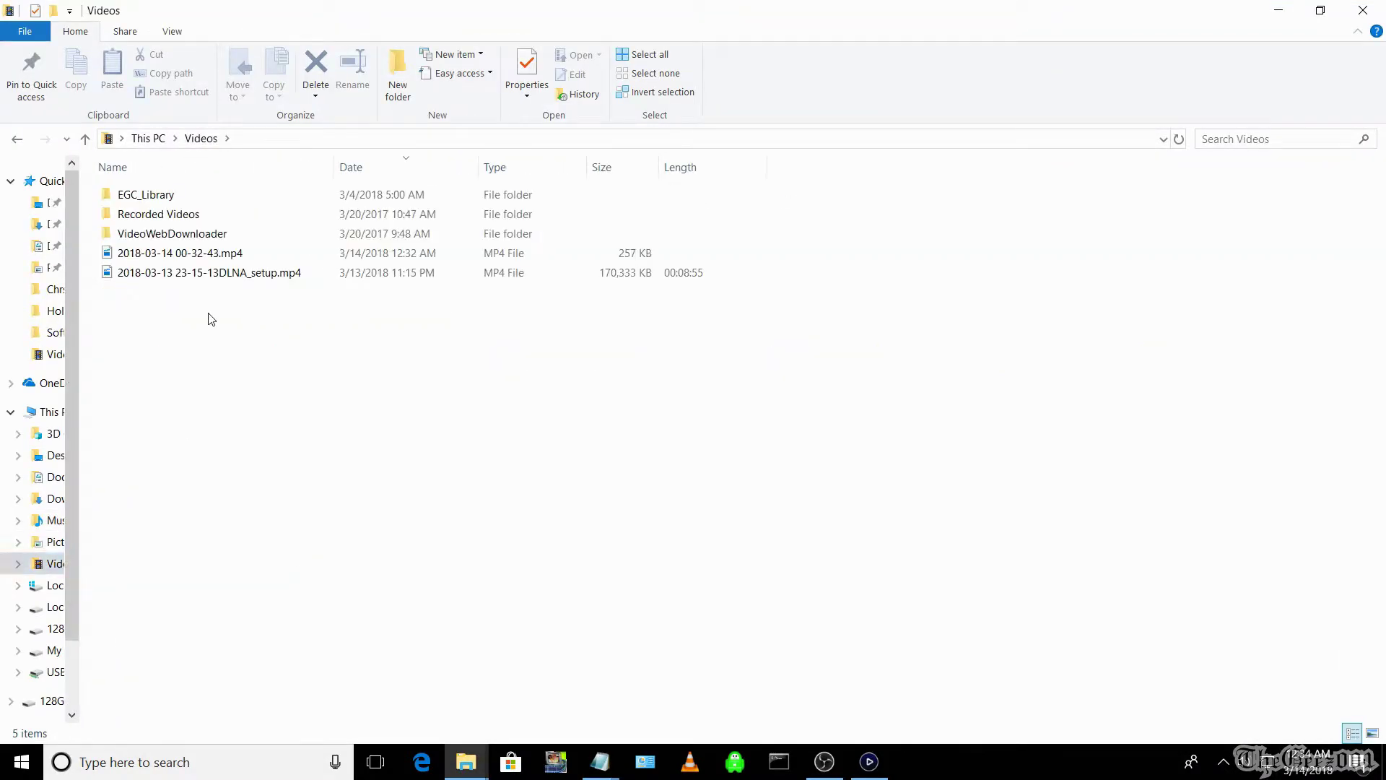
right_click(211, 315)
click(490, 538)
text(Pictures)
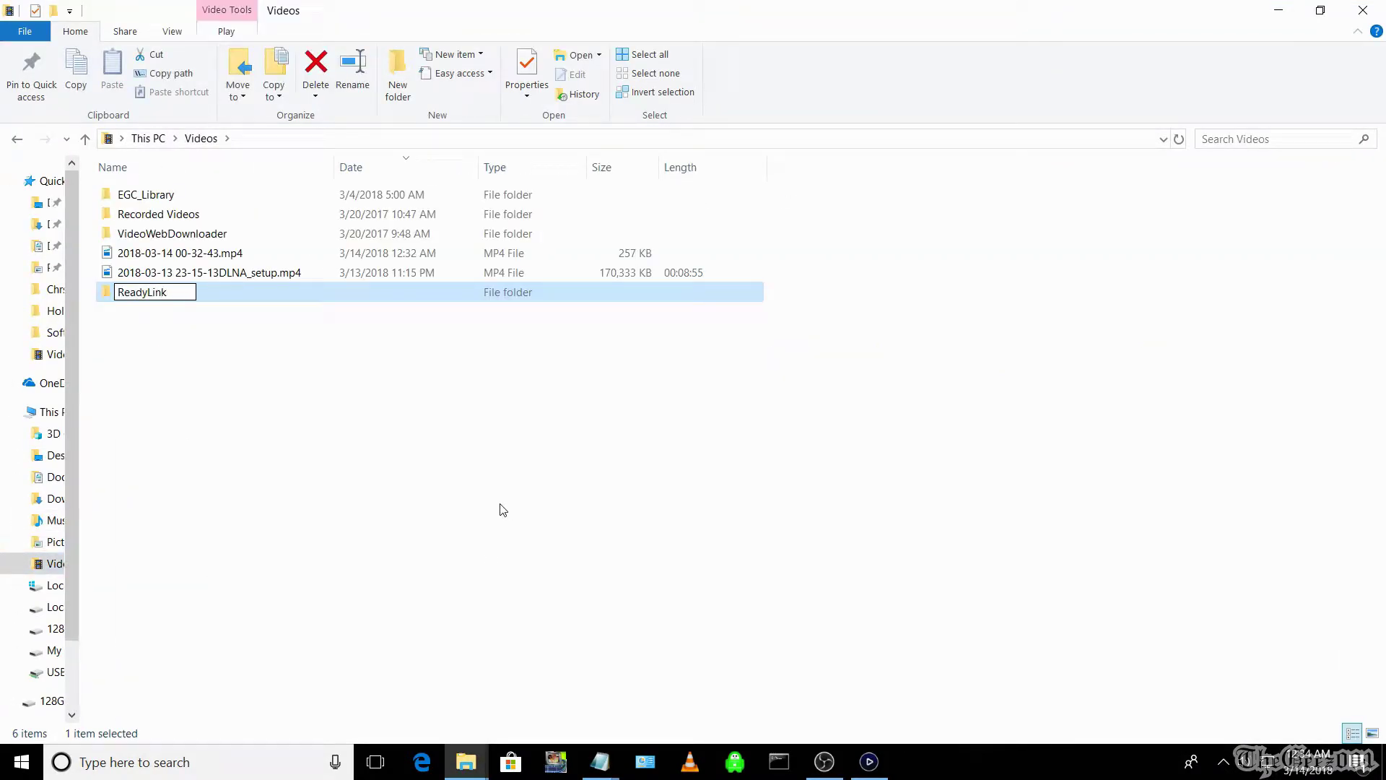
click(47, 543)
right_click(145, 288)
mouse_move(212, 509)
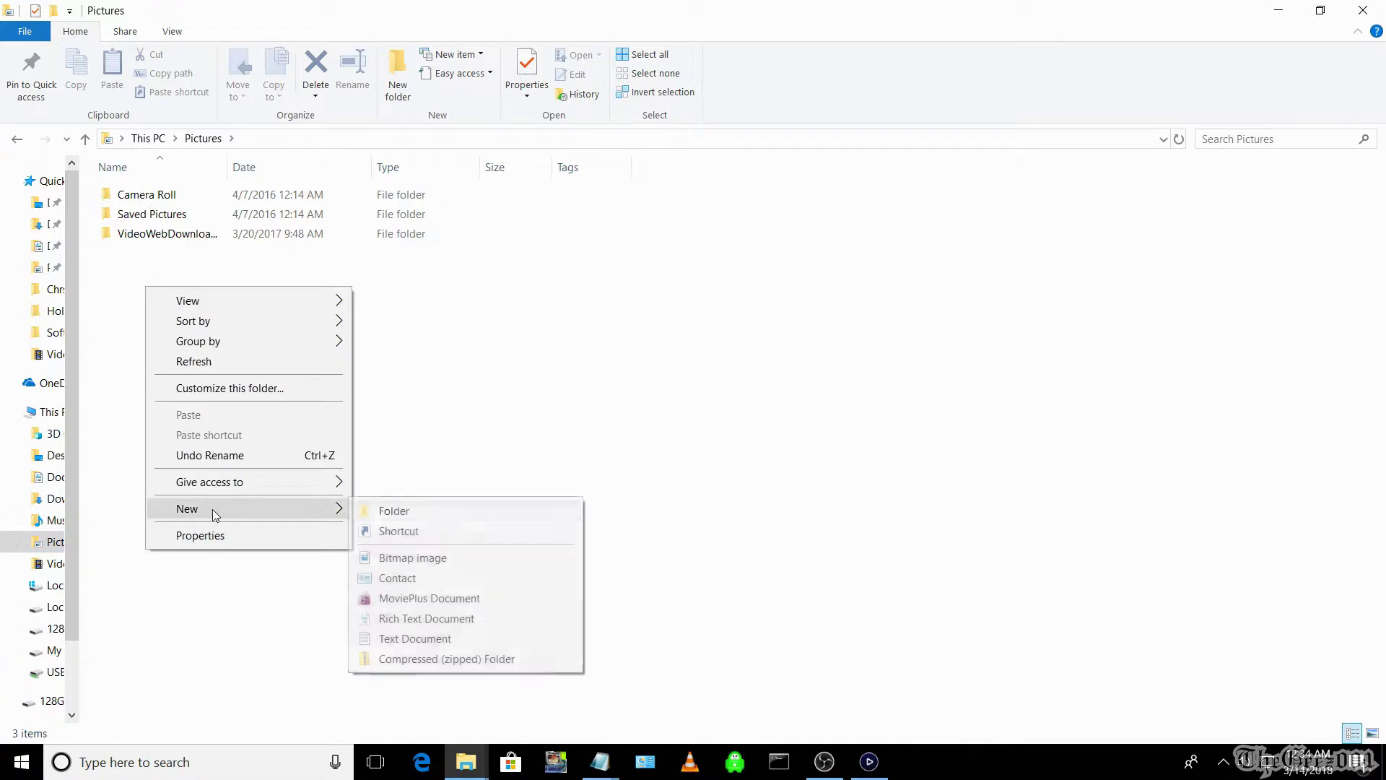
click(388, 510)
text(ReadyLink)
Create a ReadyLink folder inside Music
click(55, 520)
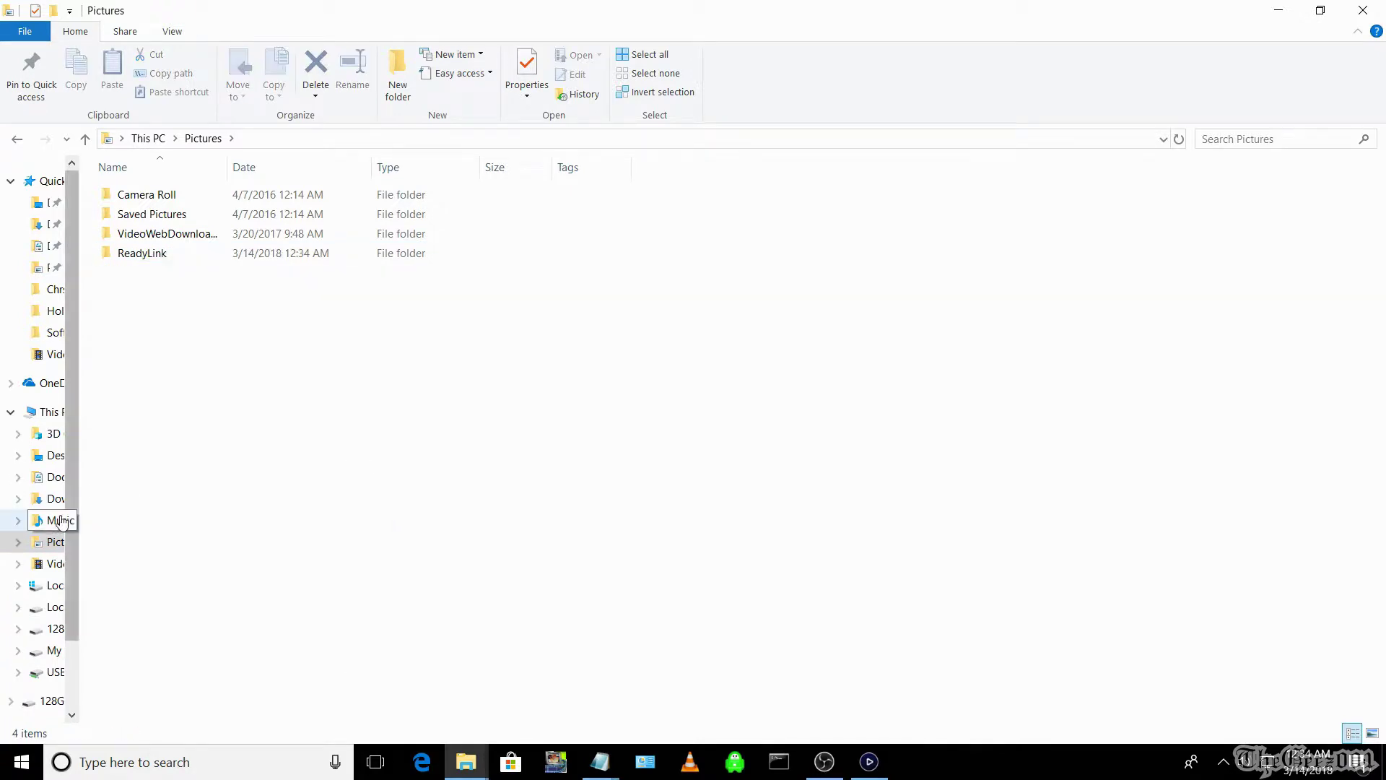
right_click(127, 320)
mouse_move(205, 539)
click(375, 543)
text(ReadyLink)
click(375, 542)
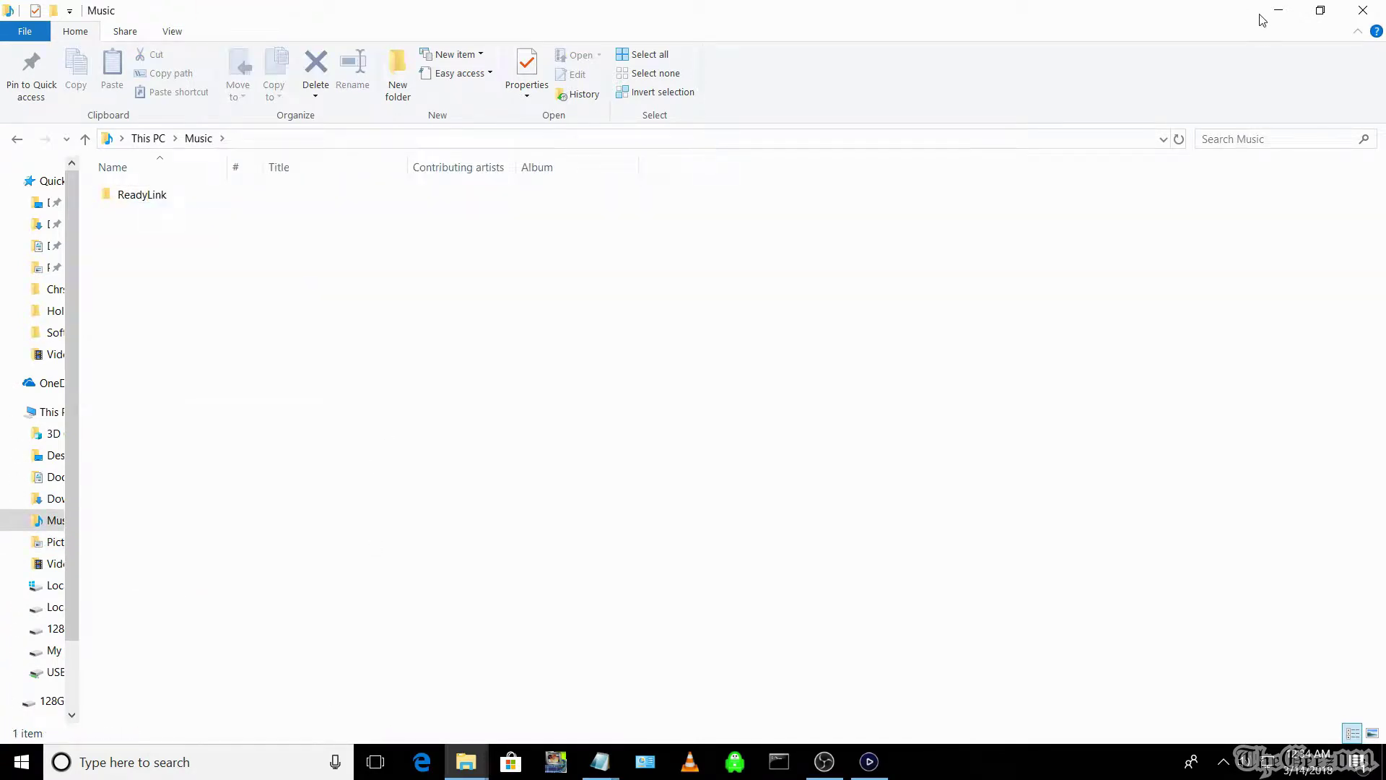
Launch Command Prompt as administrator from the taskbar
right_click(868, 761)
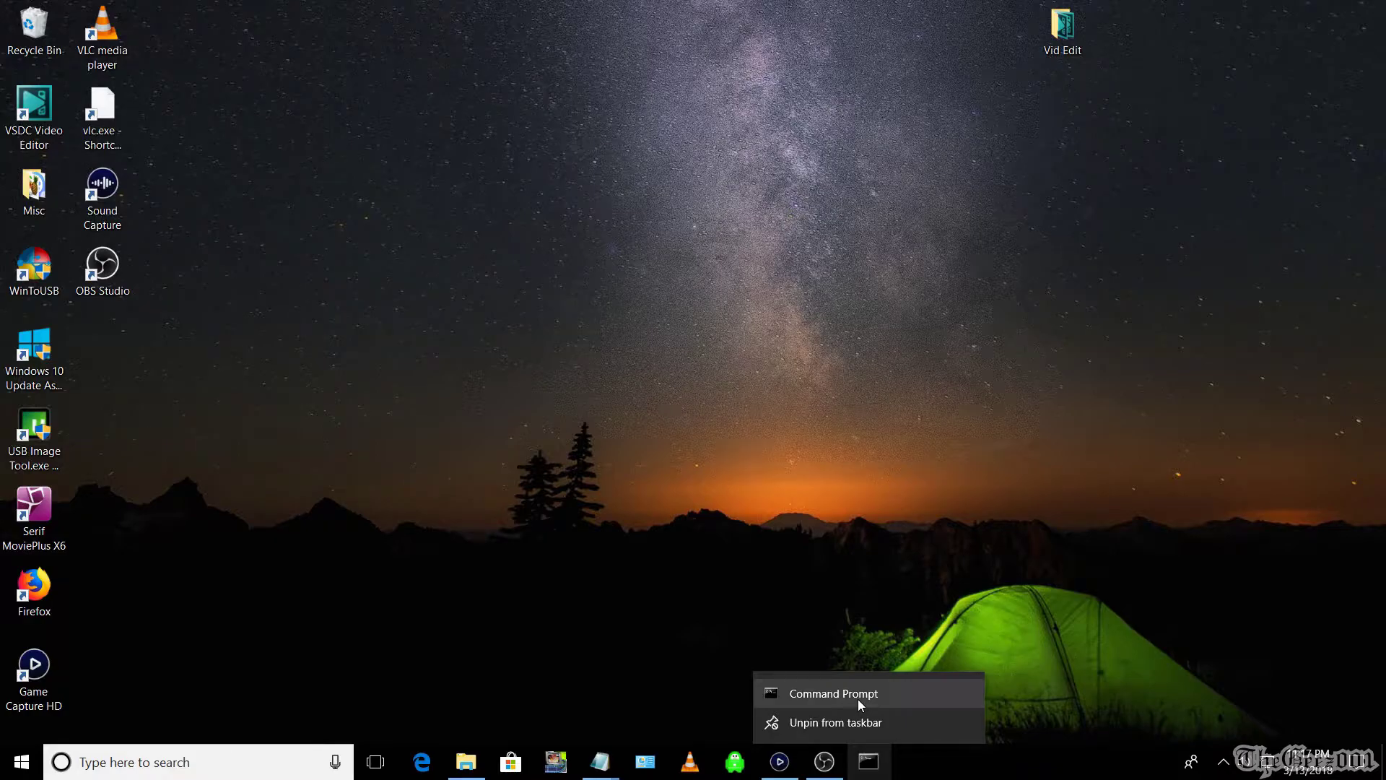
right_click(859, 699)
click(912, 610)
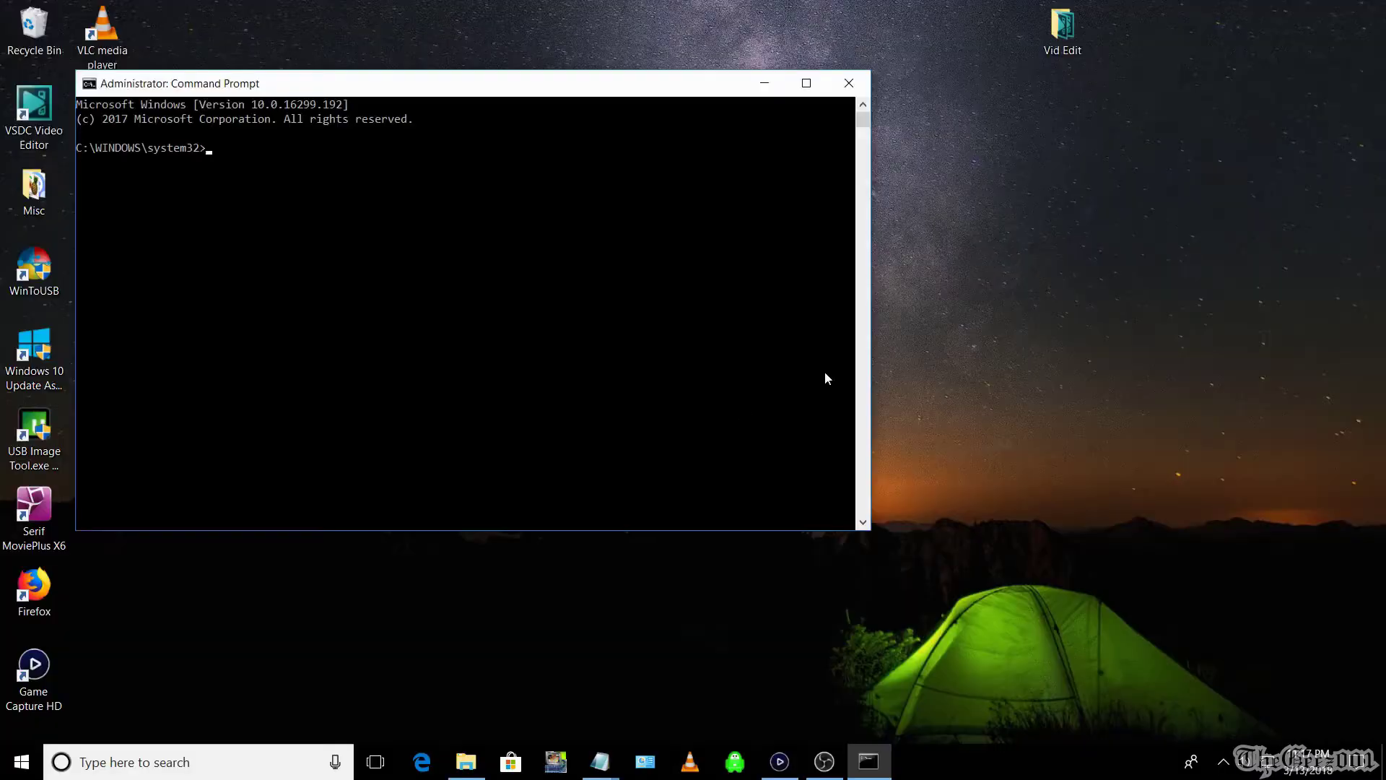
Bring up the Notepad mklink notes to copy the mklink /D command
mouse_move(600, 761)
click(507, 671)
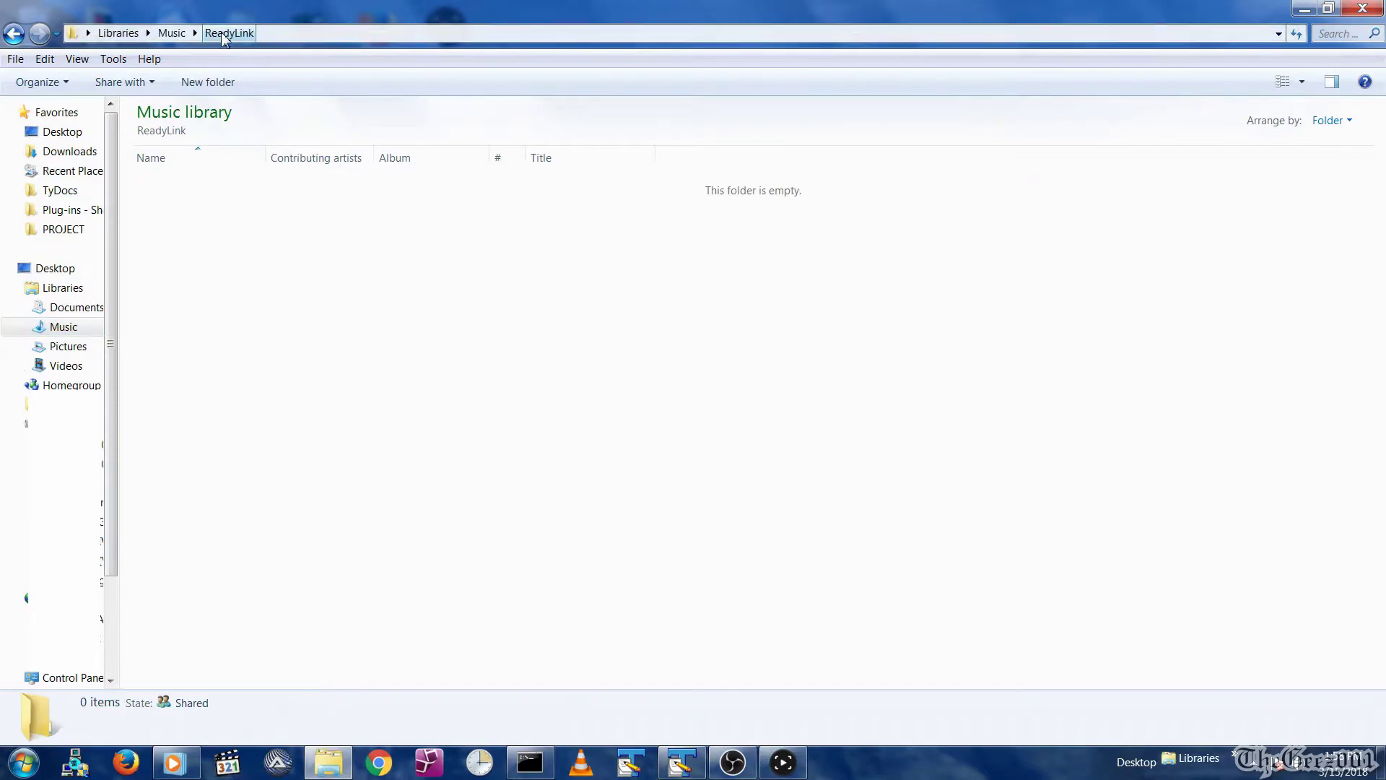
Browse the Pictures and Videos ReadyLink folders and run dlna_DM2.bat to create the links
click(68, 346)
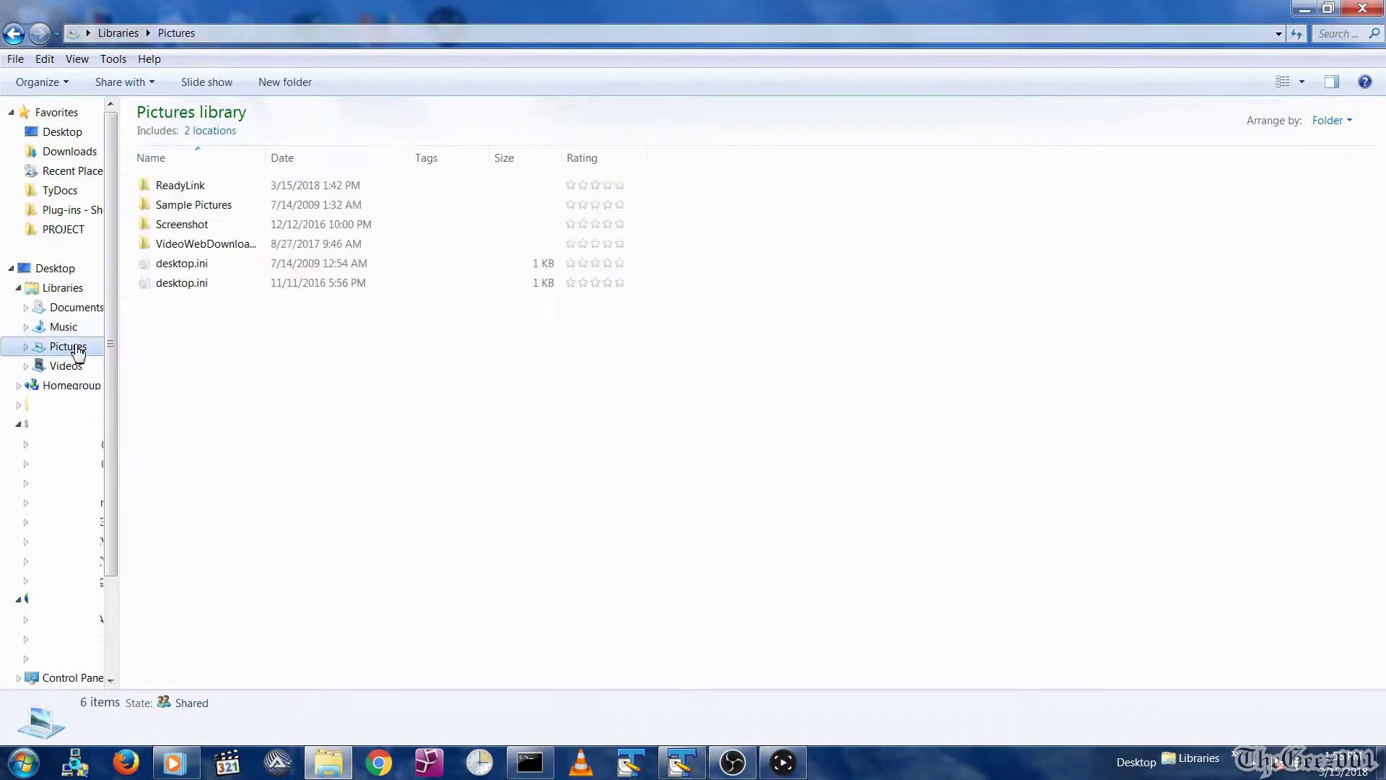
double_click(180, 185)
click(65, 365)
double_click(310, 209)
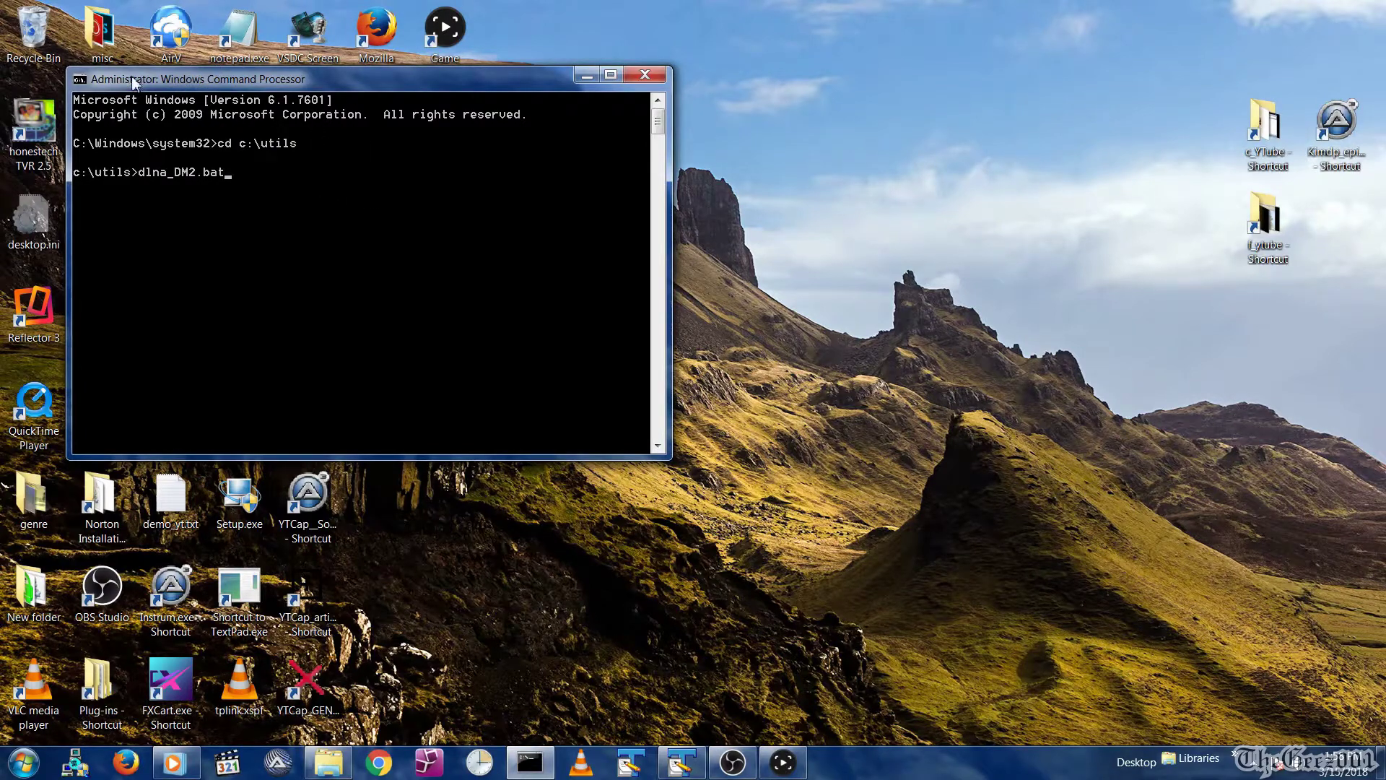
key(Return)
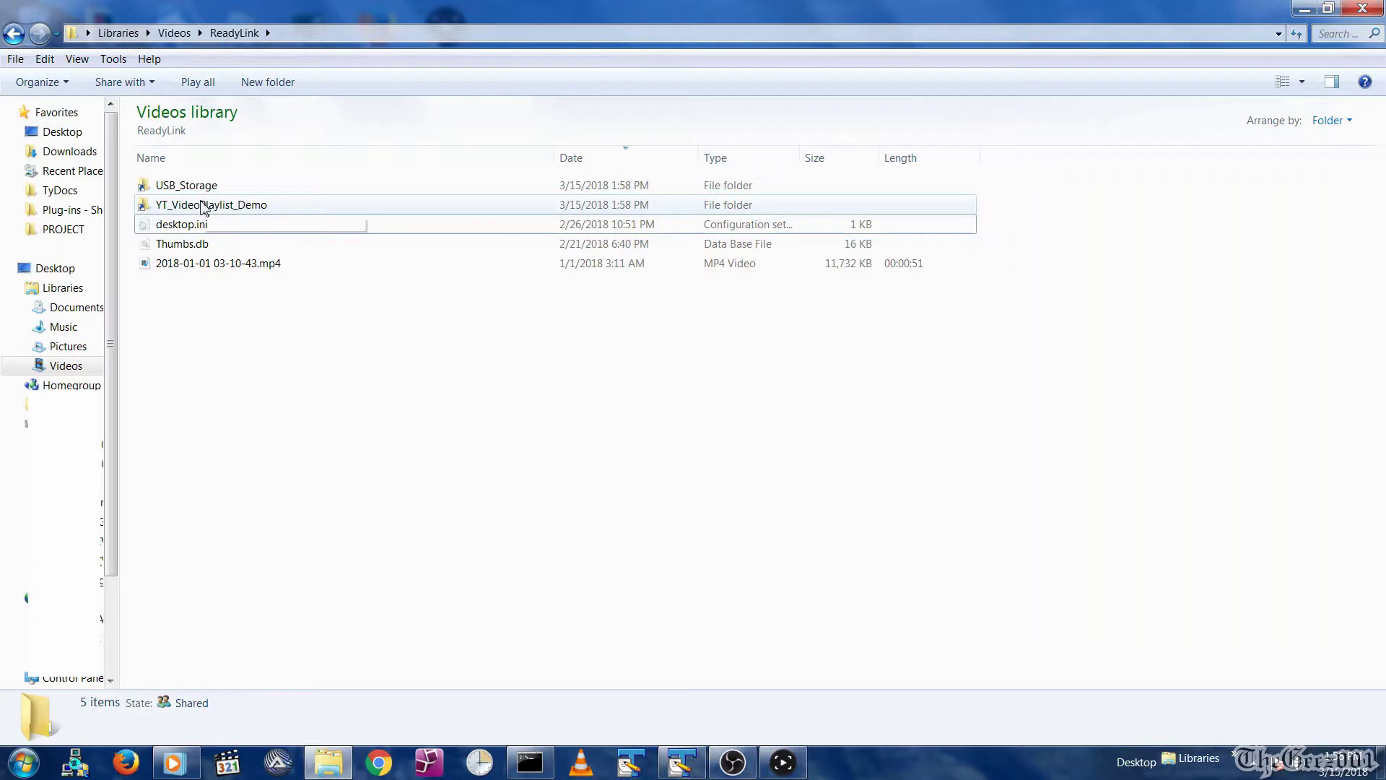
Confirm the Photos and YT_Songs_2018 links in the Pictures and Music ReadyLink folders, then bring up Media Player
click(75, 348)
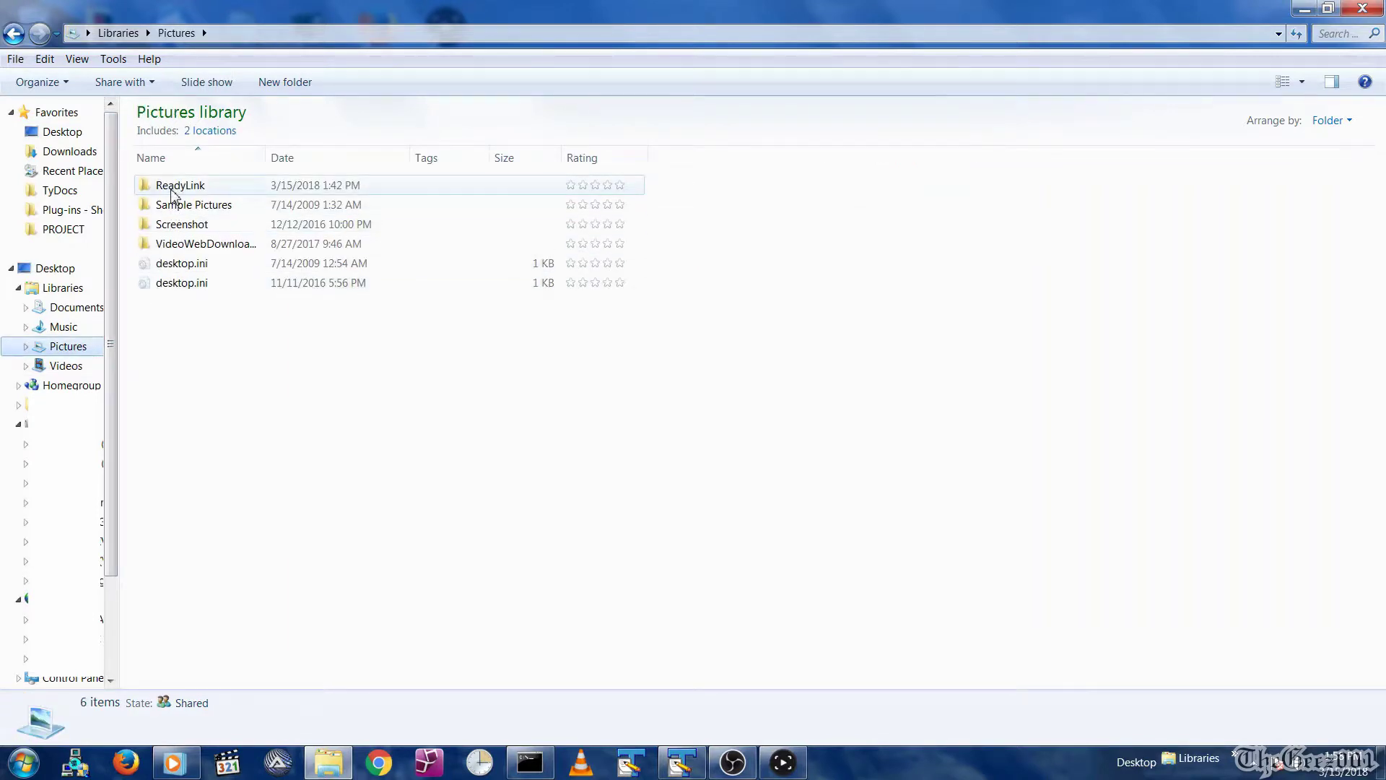
double_click(173, 185)
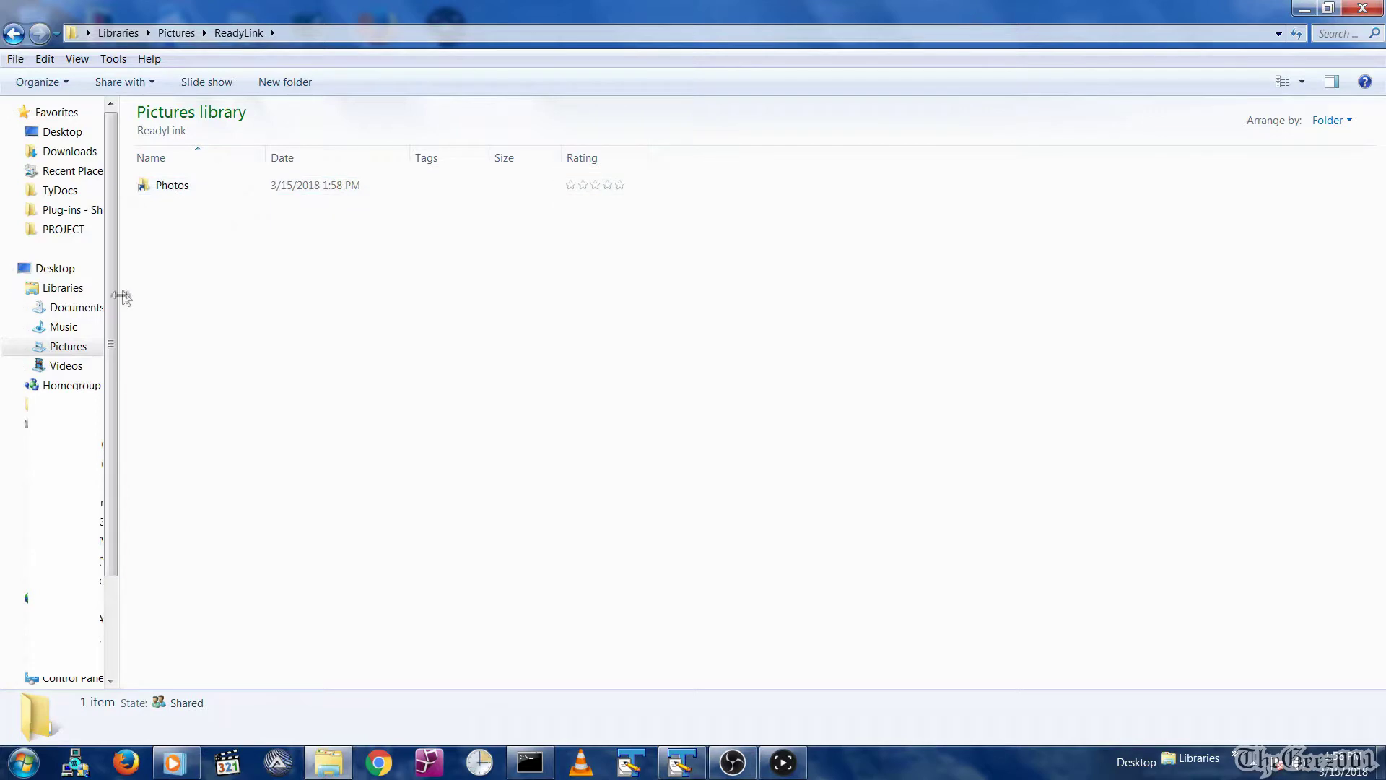
click(65, 328)
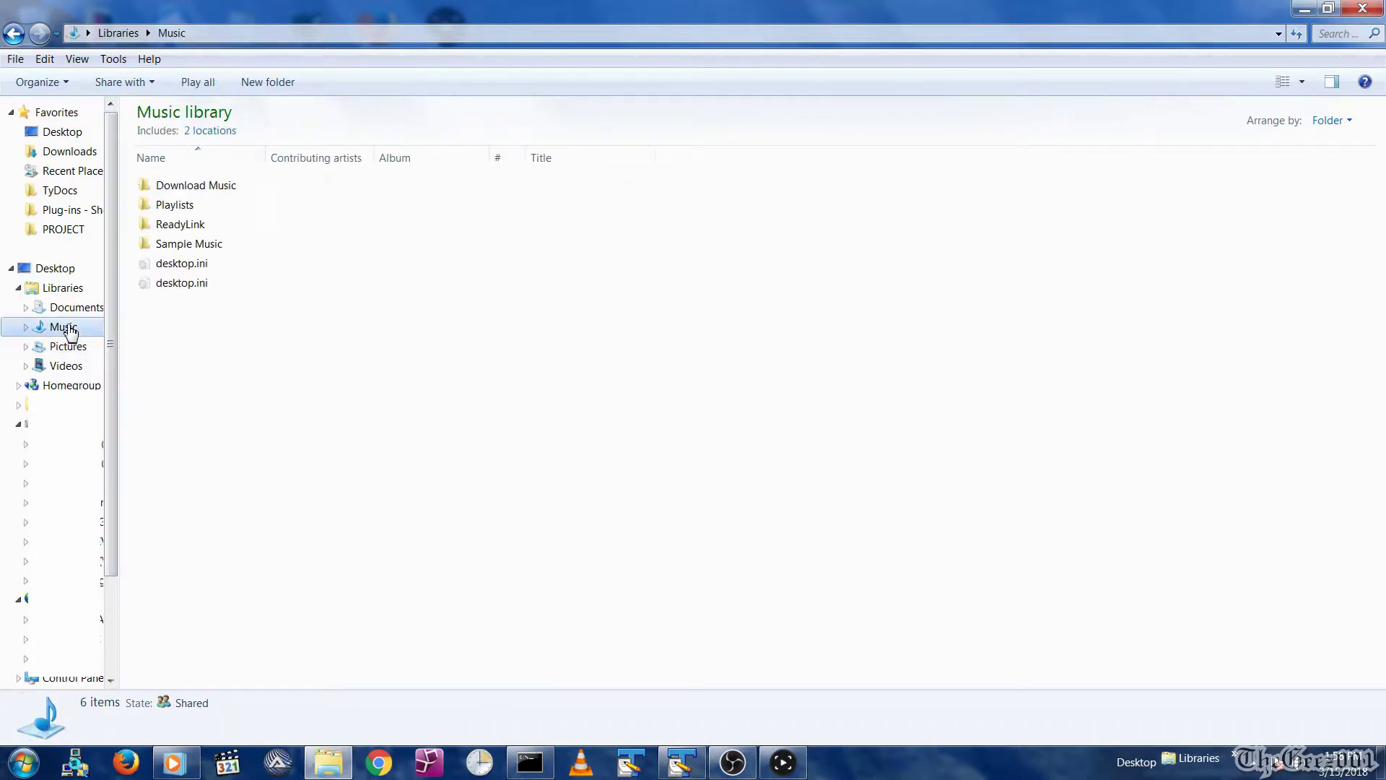
double_click(175, 226)
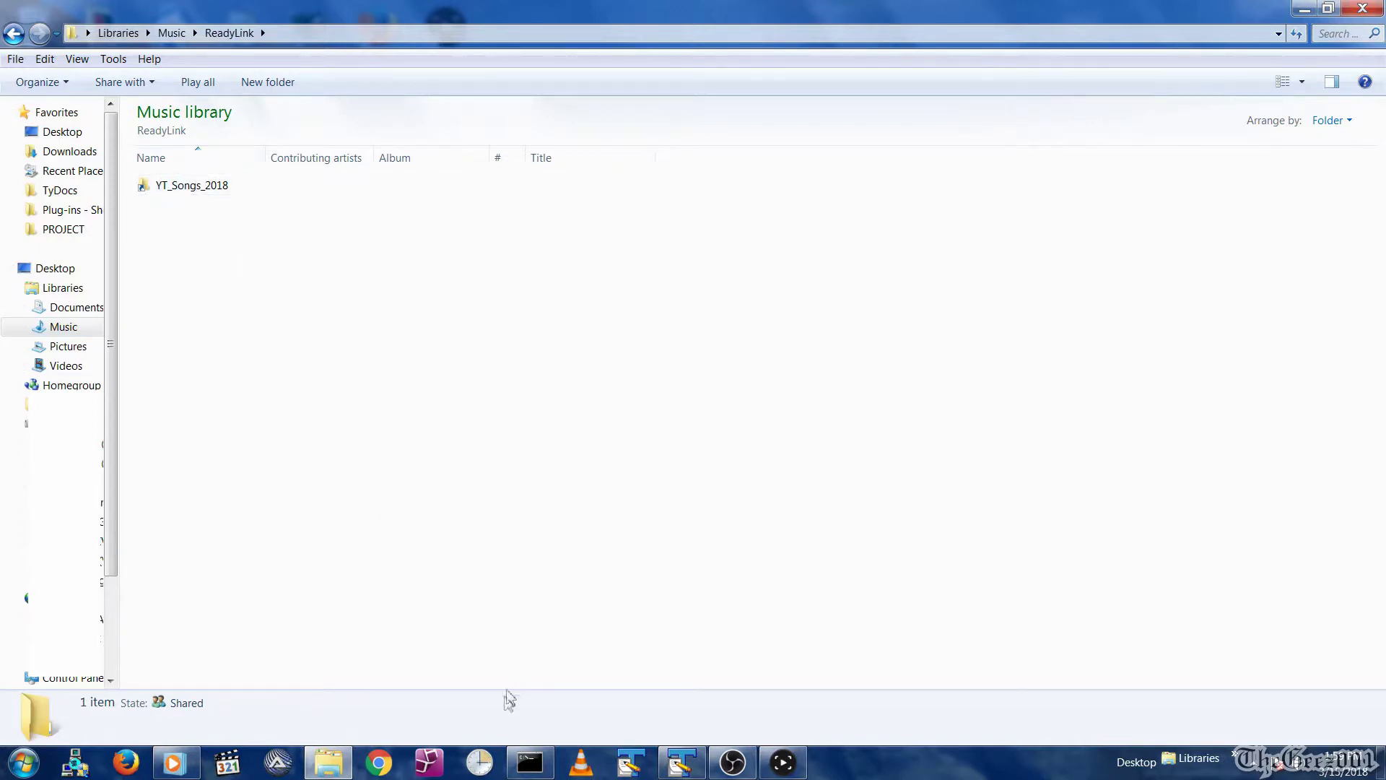
click(166, 769)
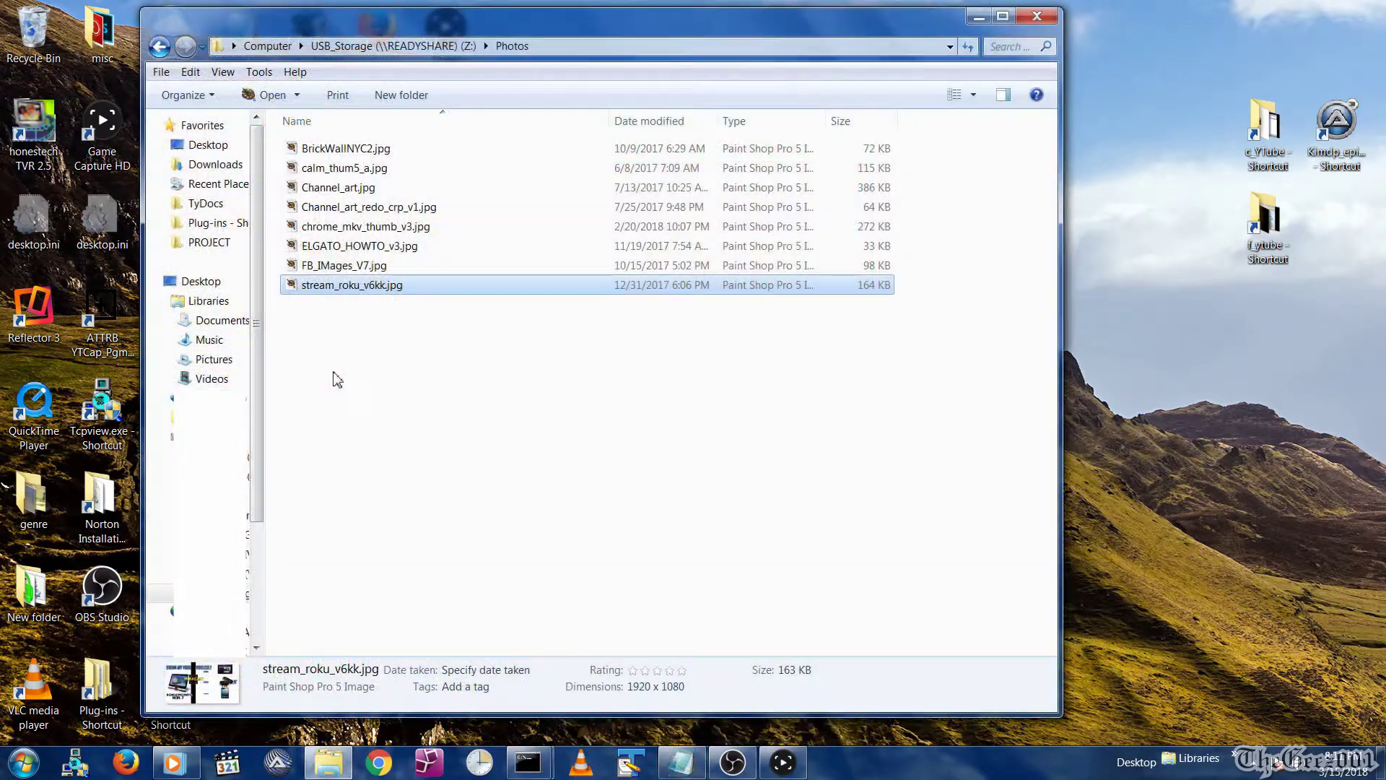
Paste a copy of stream_roku_v6kk.jpg and rename it zzzzzstream_roku_v6kk - Copy.jpg
right_click(334, 374)
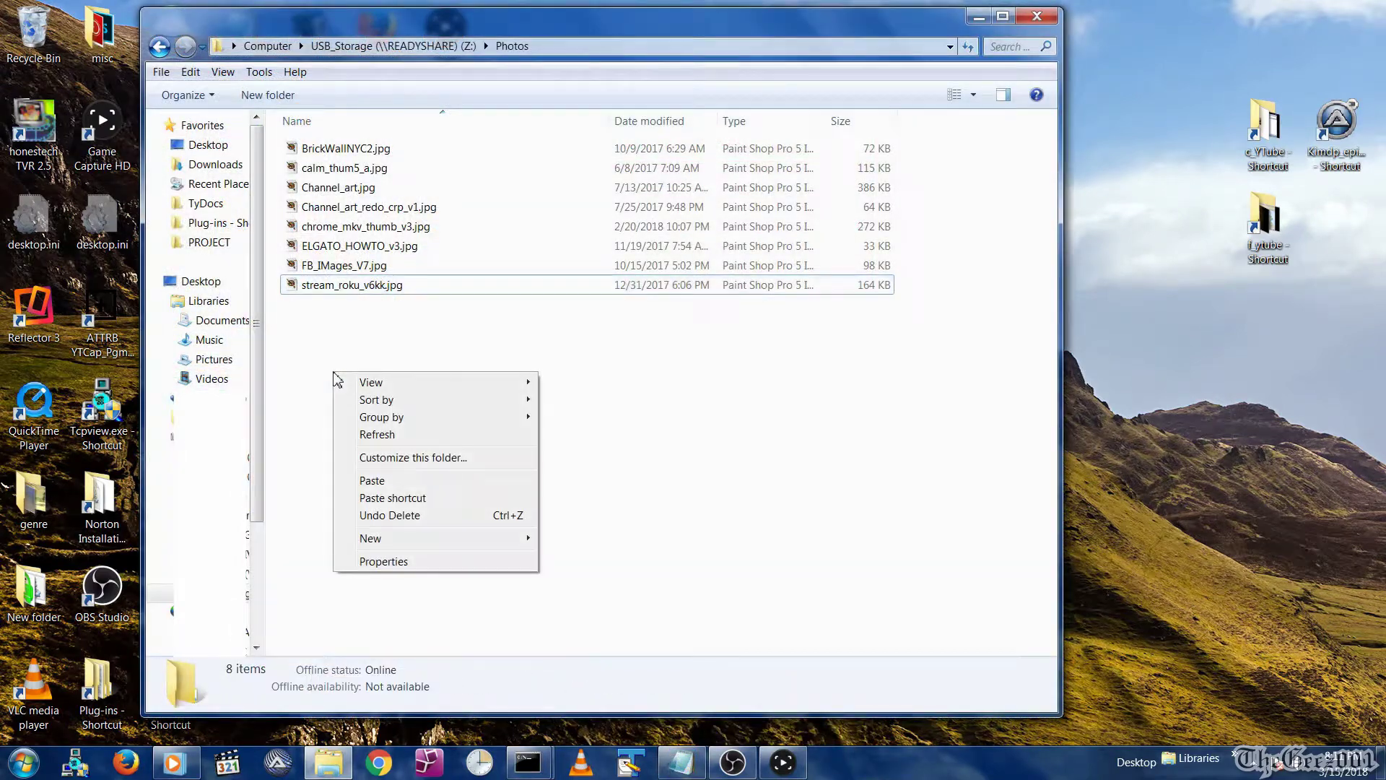
click(372, 480)
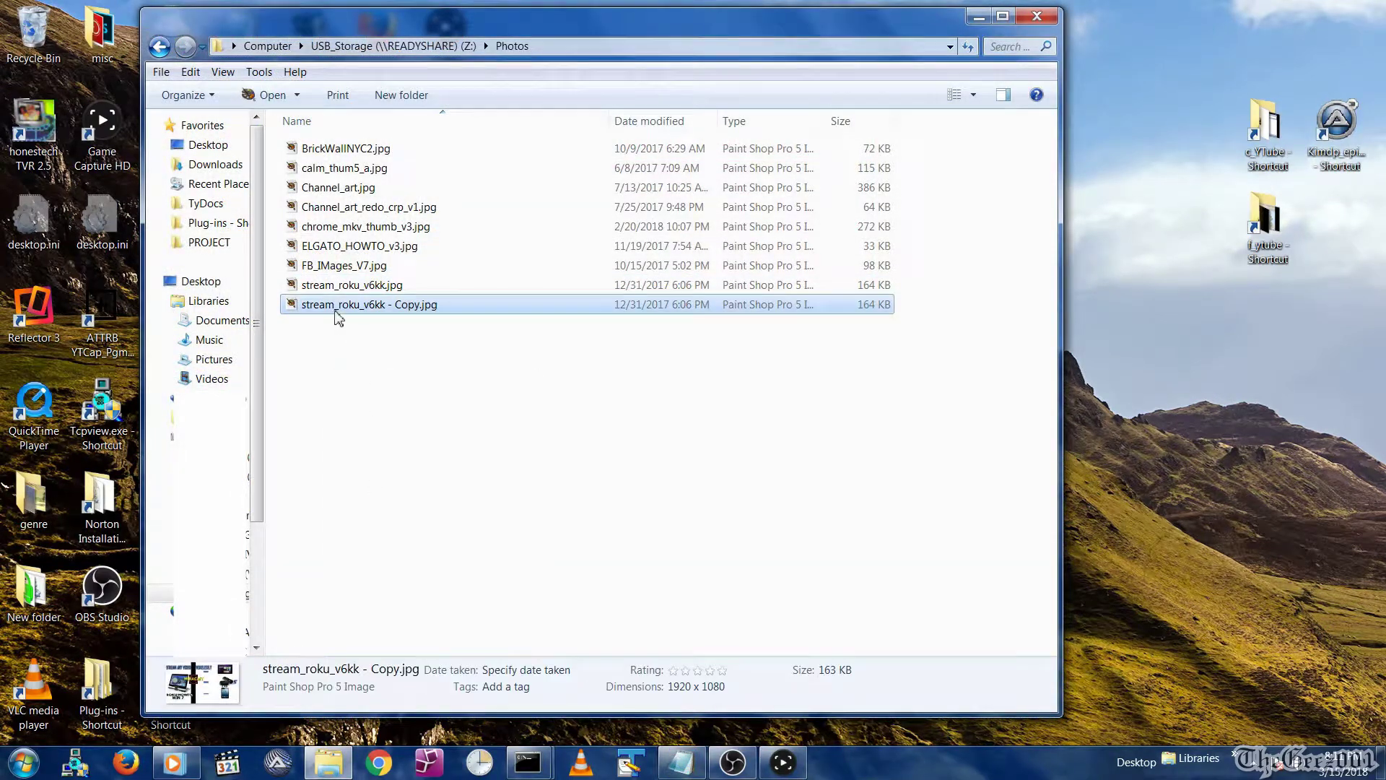
click(332, 309)
click(309, 303)
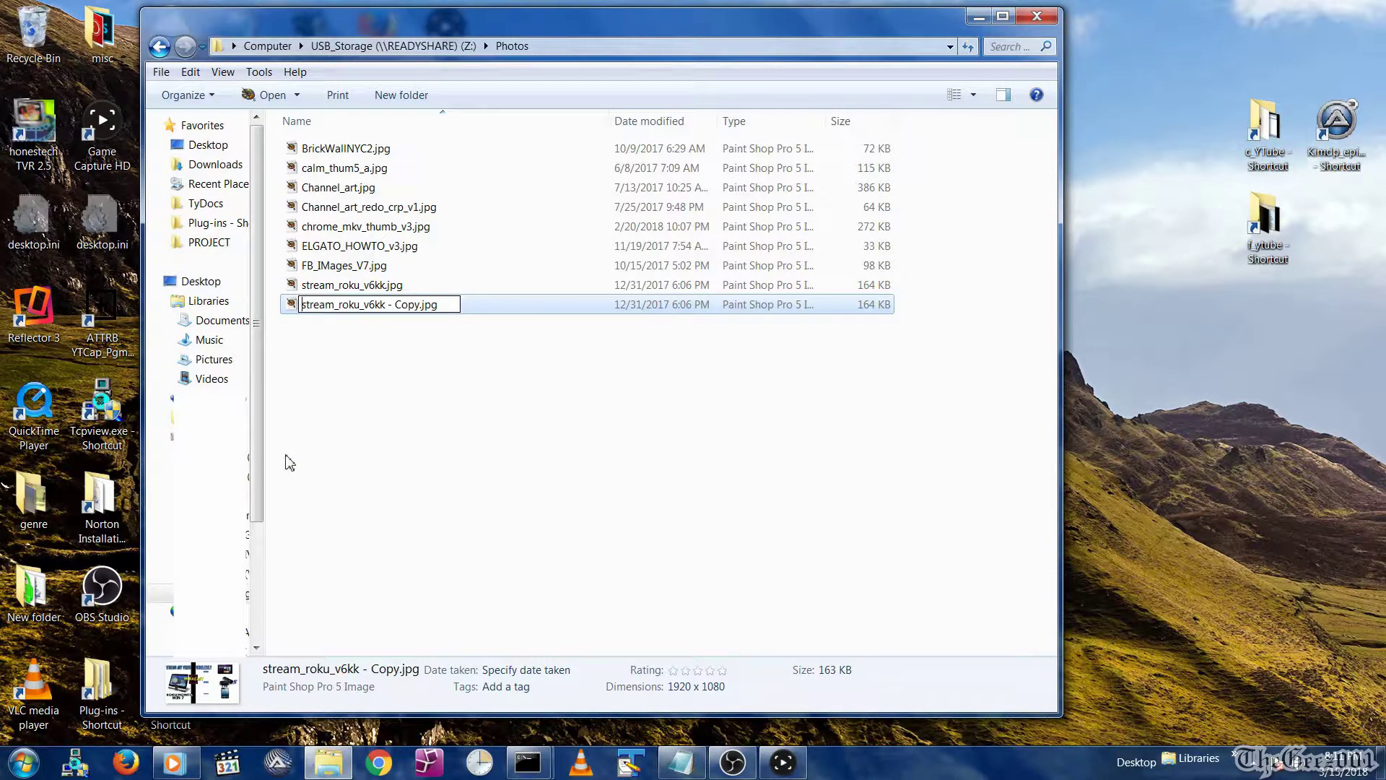
text(zzzzz)
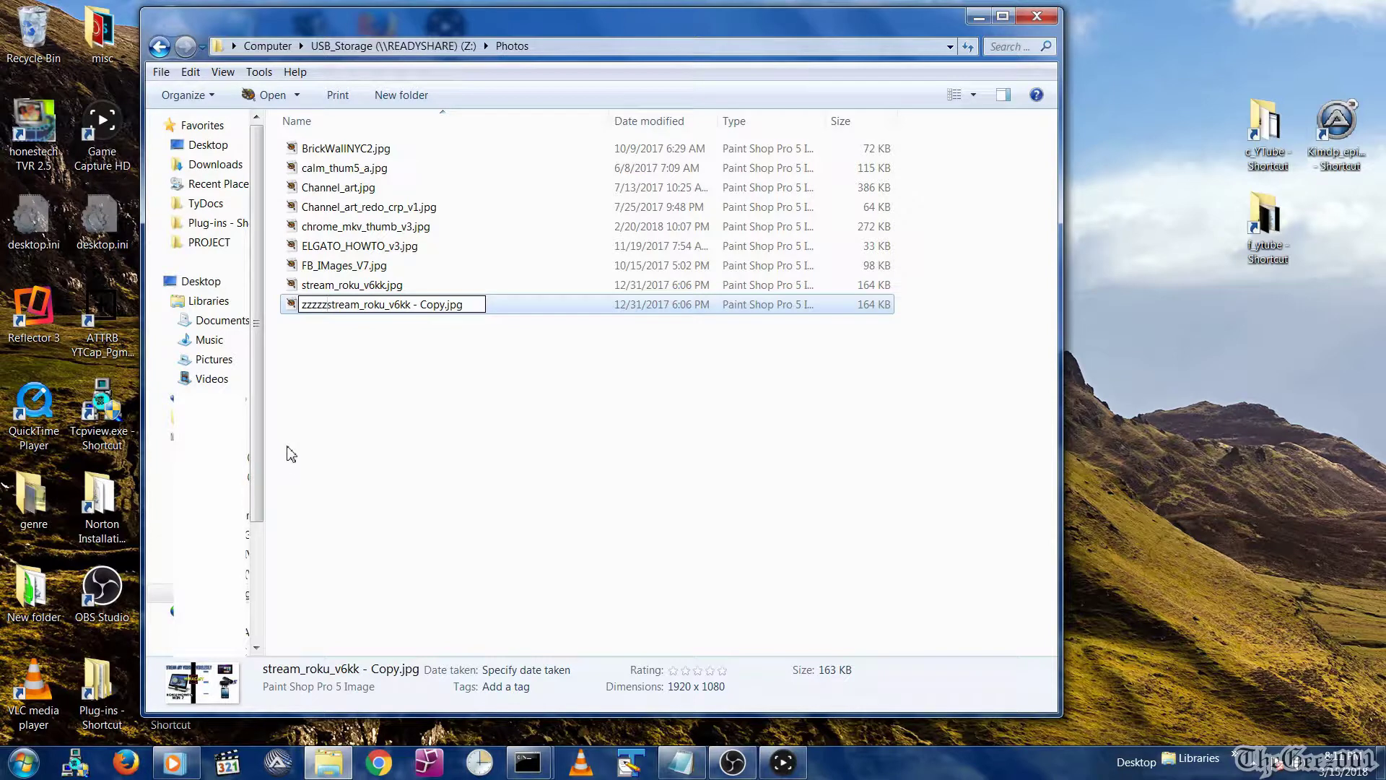
click(334, 417)
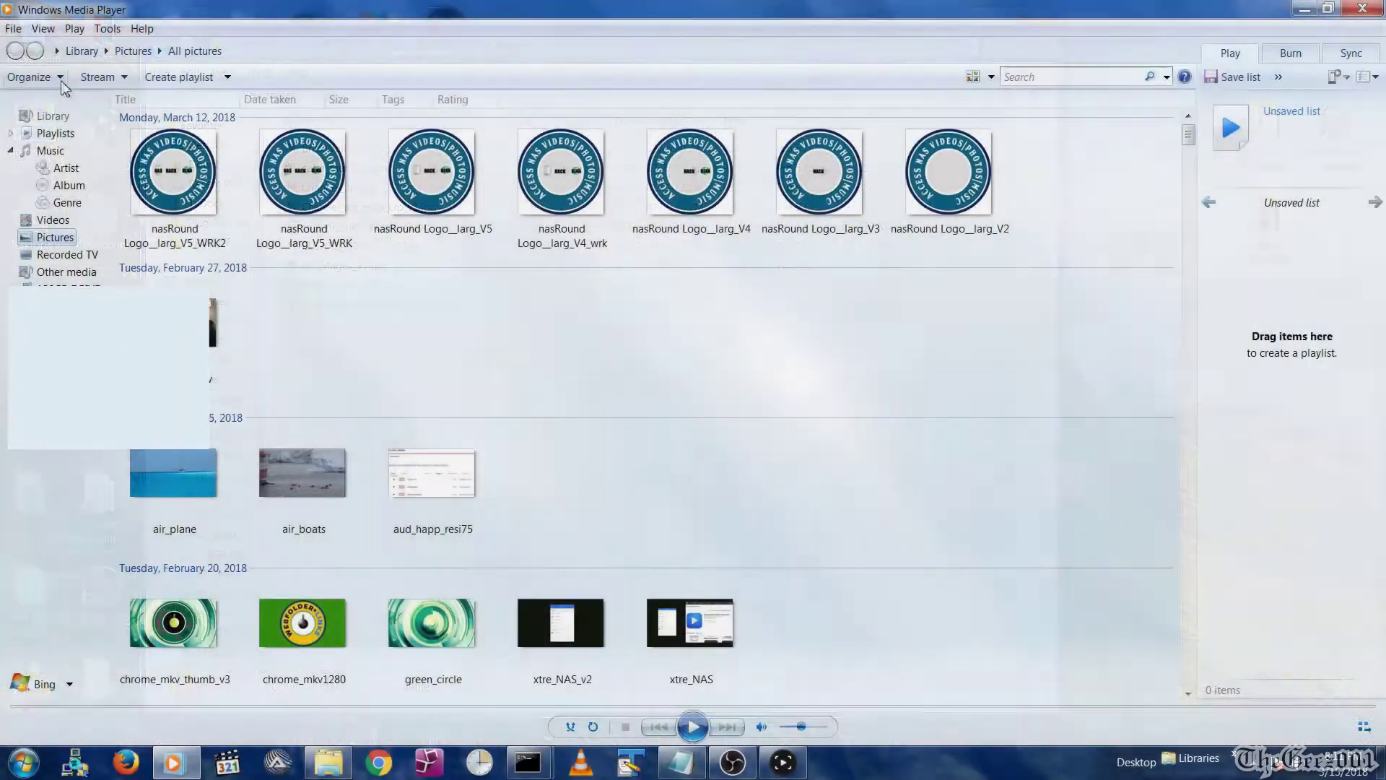
Run Organize > Apply media information changes to recheck the library's media files
click(62, 84)
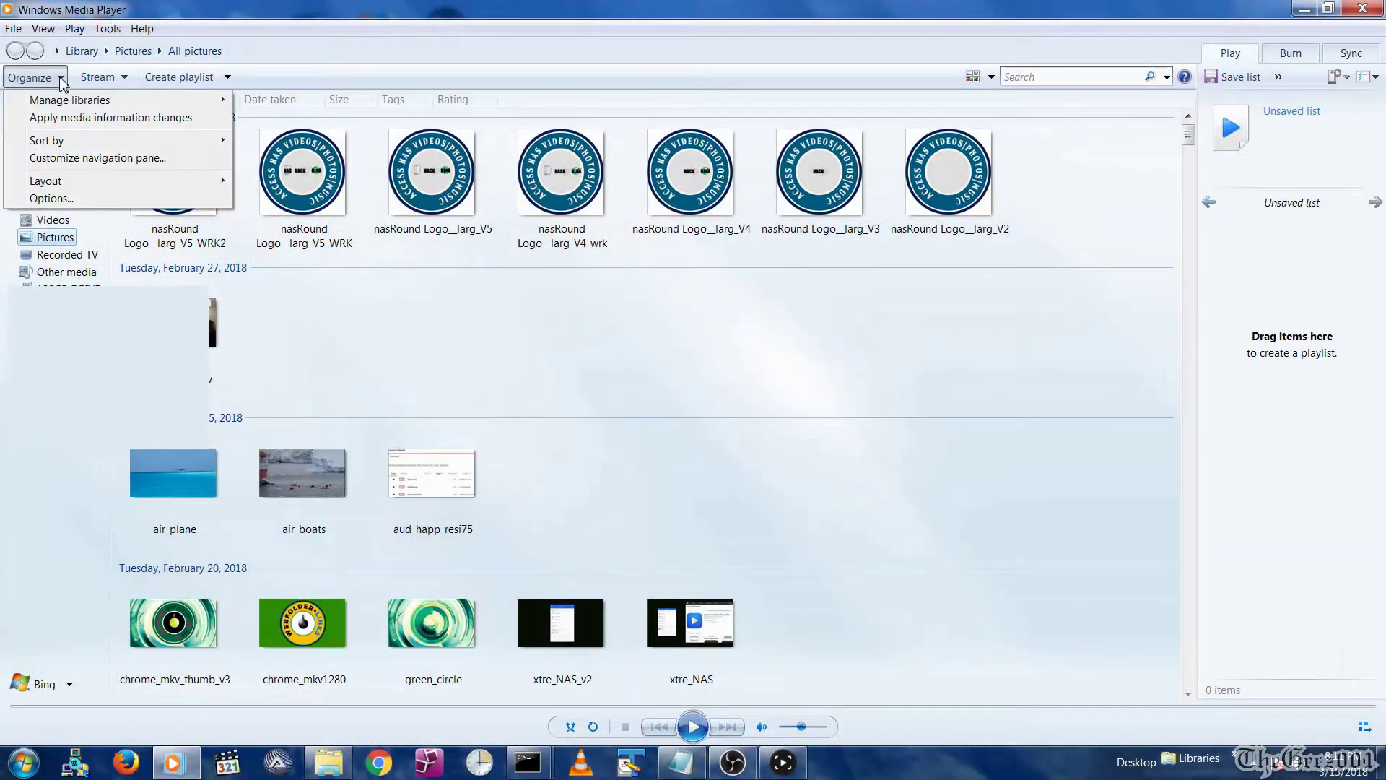
click(61, 117)
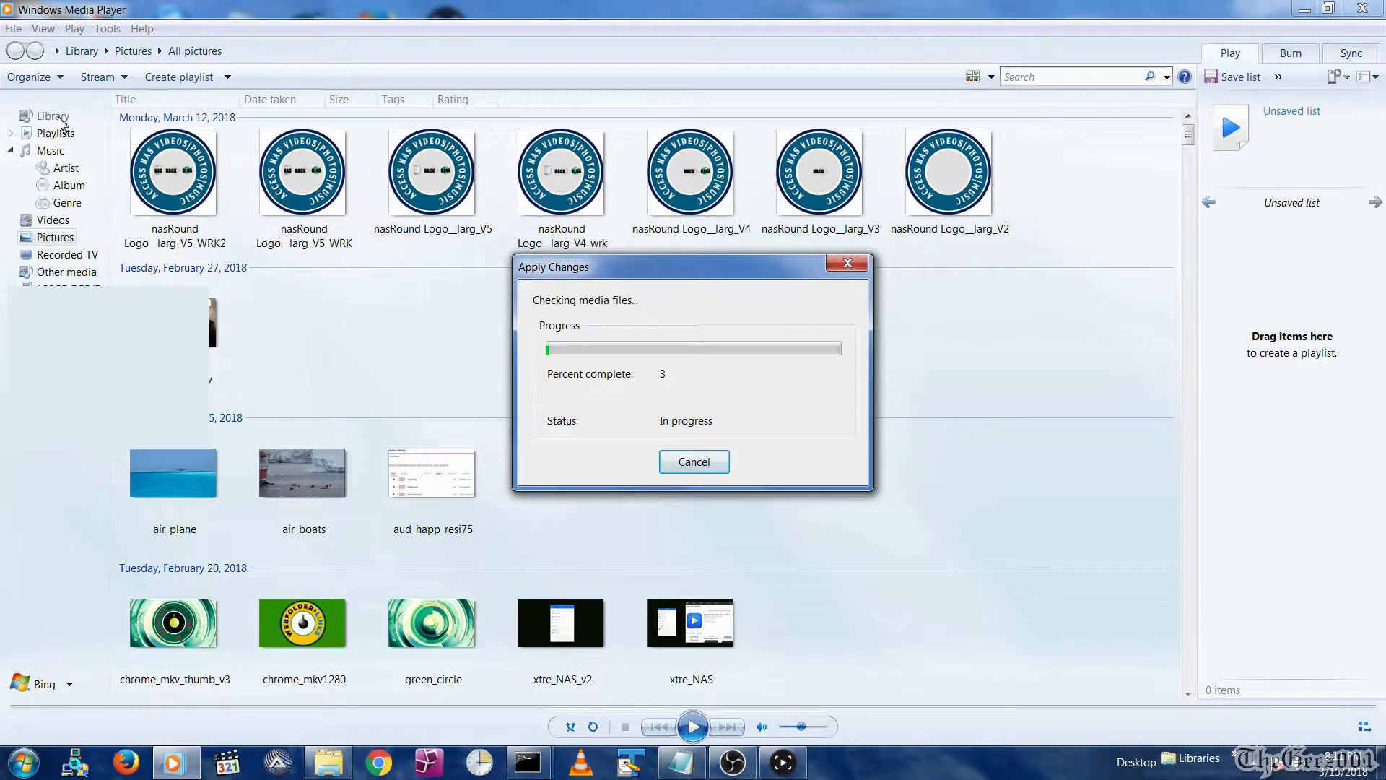